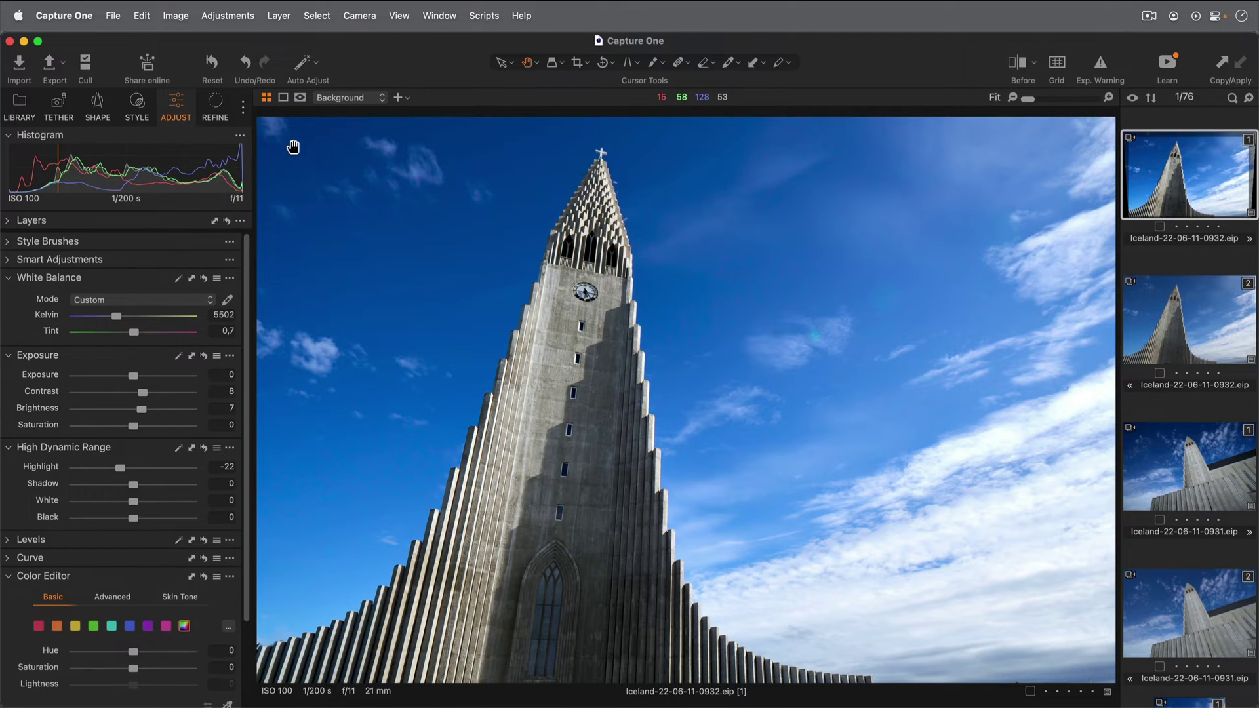
# Step: Create a new catalog named My Catalog saved in Pictures/Capture One Catalogs
pyautogui.click(118, 16)
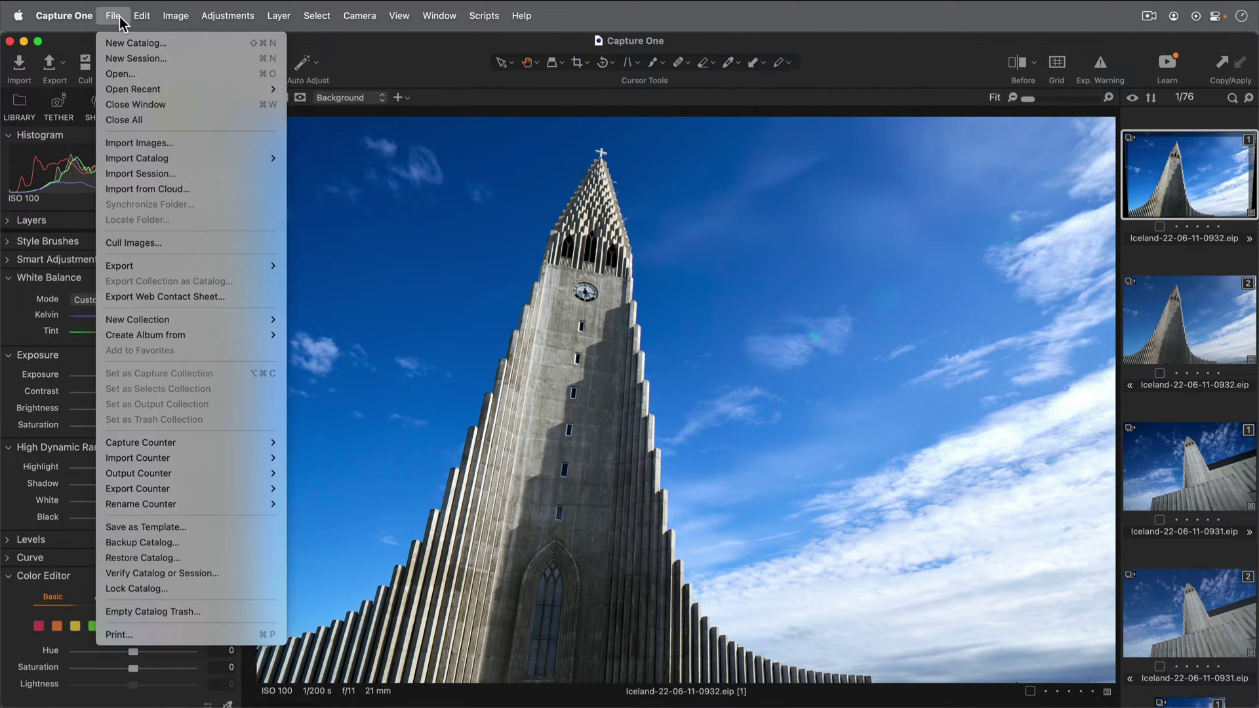
pyautogui.click(191, 43)
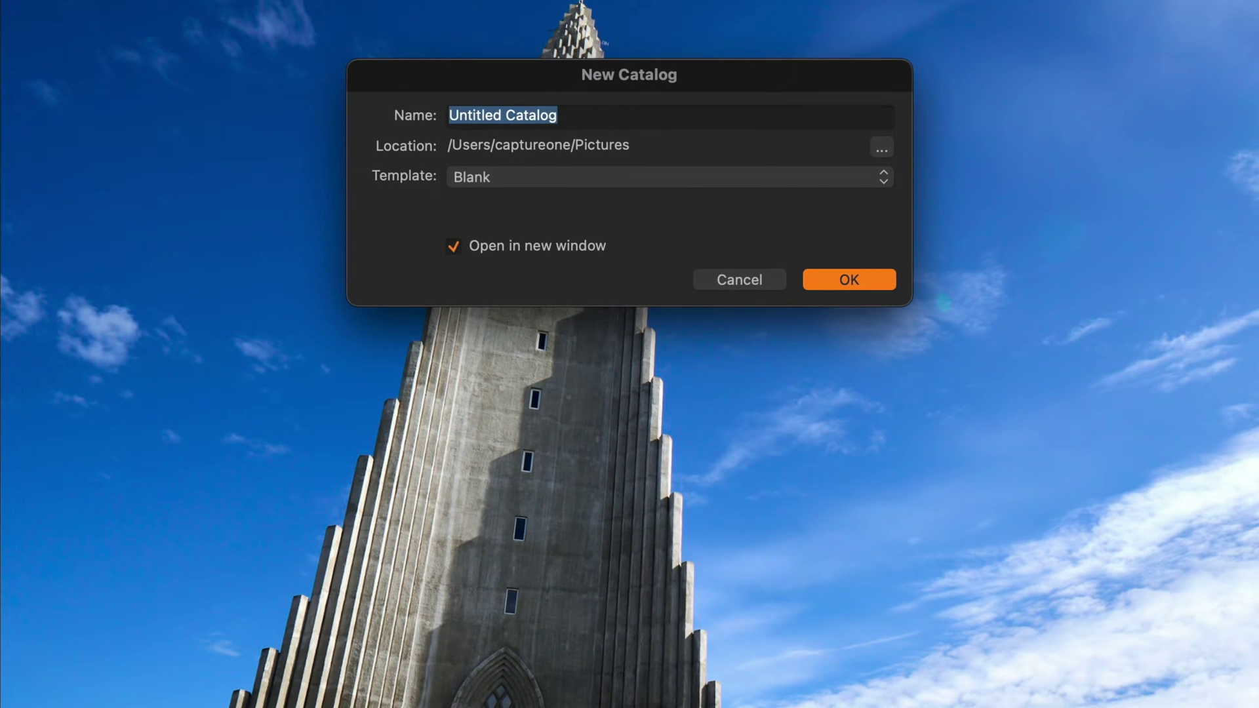
pyautogui.write('My Catalog')
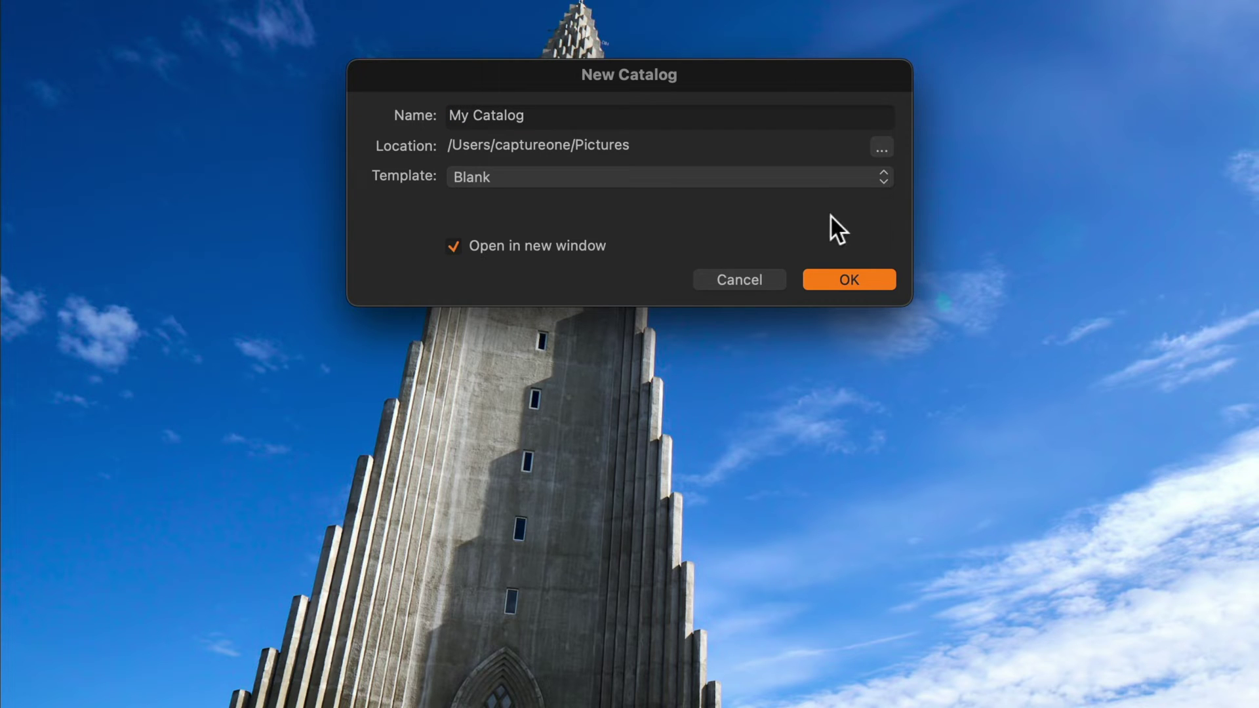
pyautogui.click(881, 147)
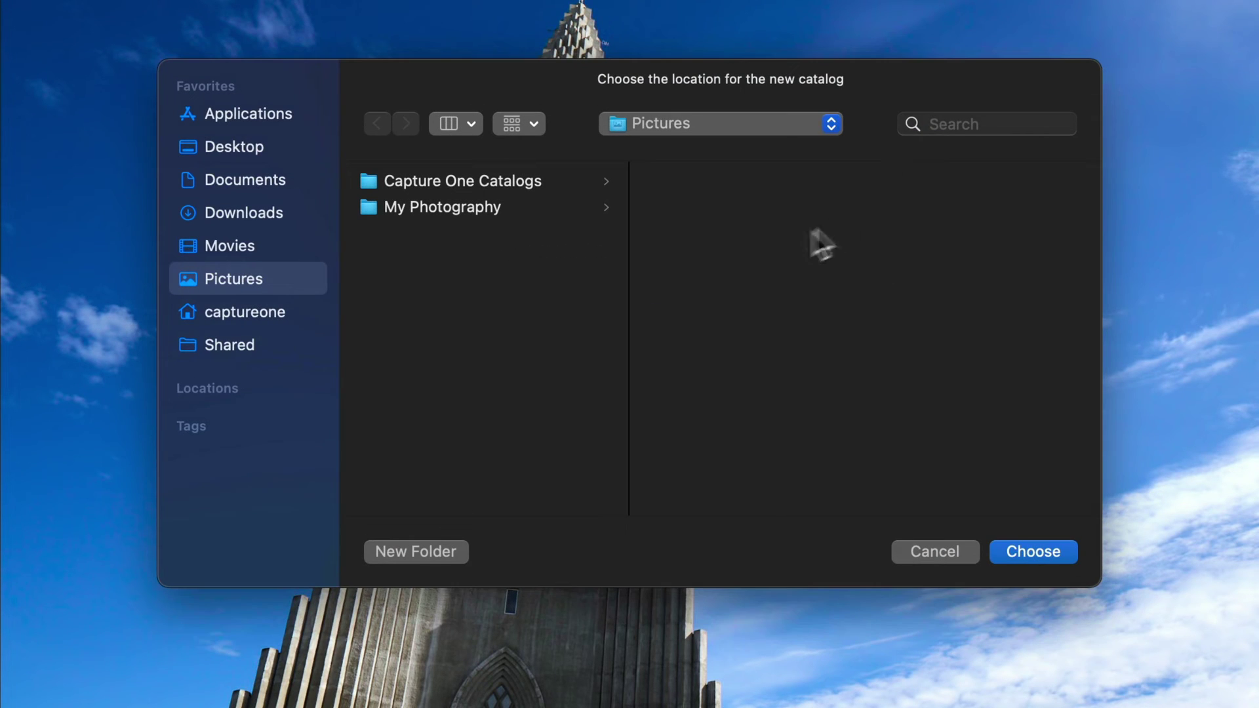
pyautogui.click(542, 181)
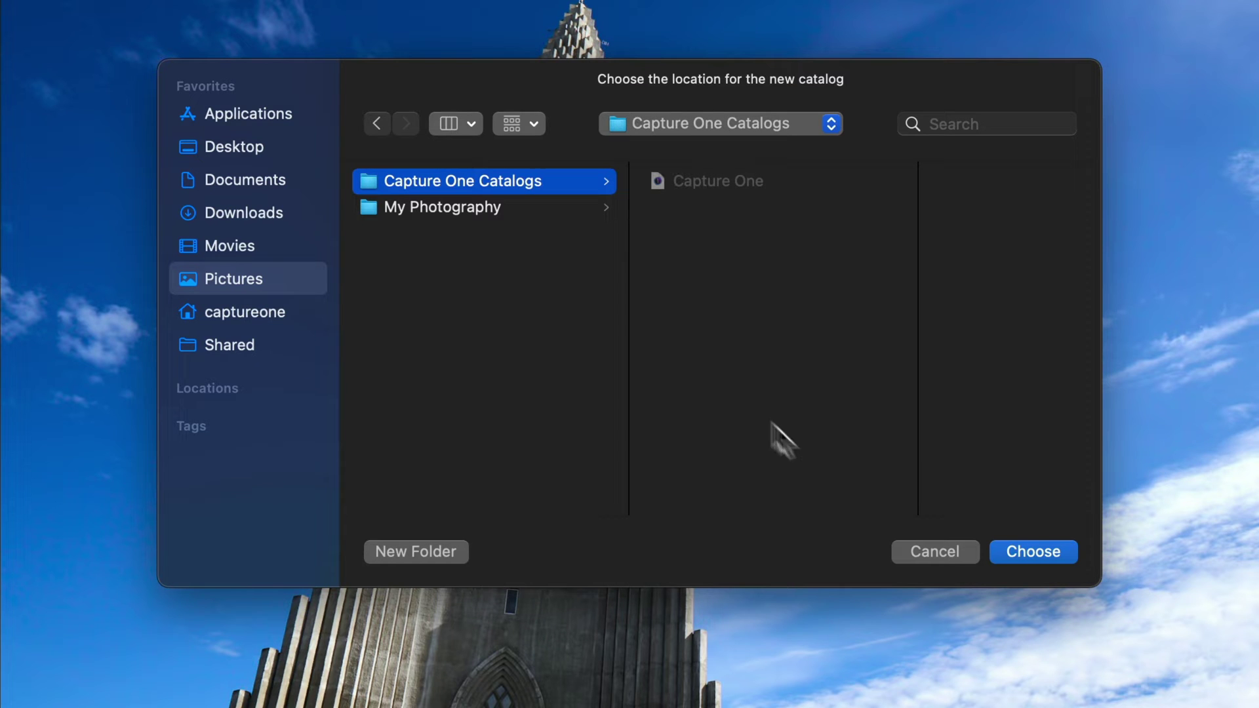
pyautogui.click(1021, 550)
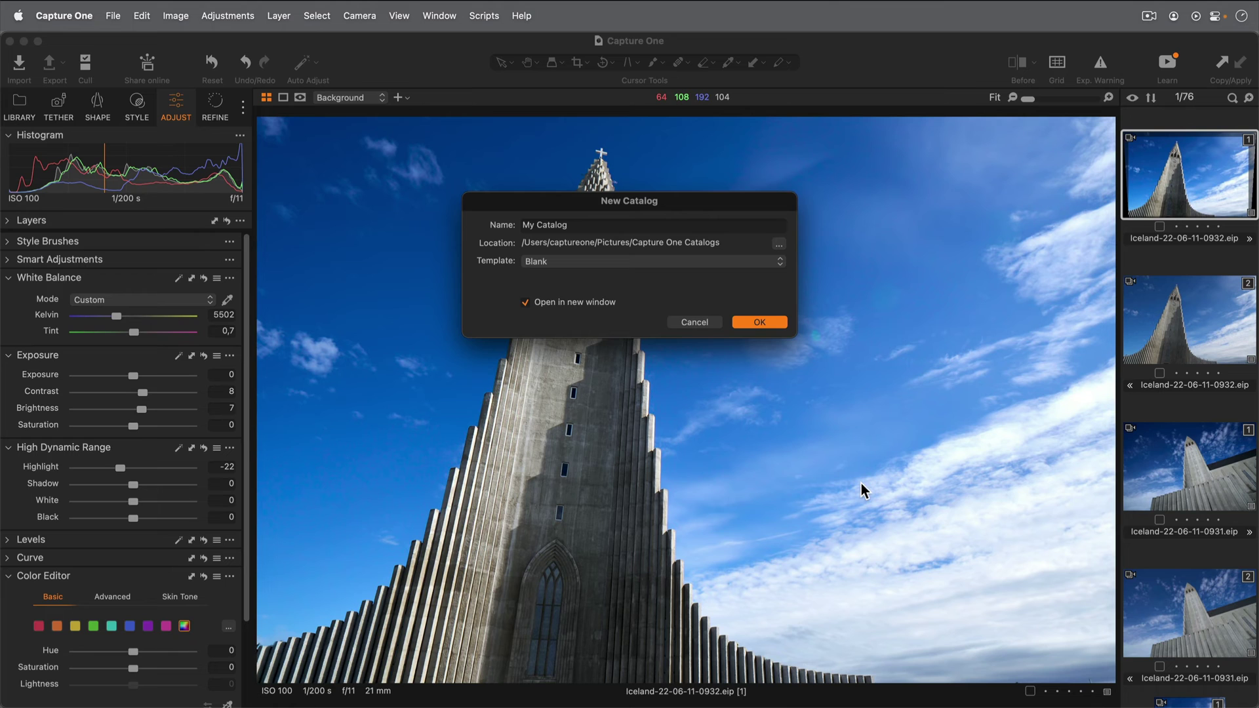
pyautogui.click(779, 322)
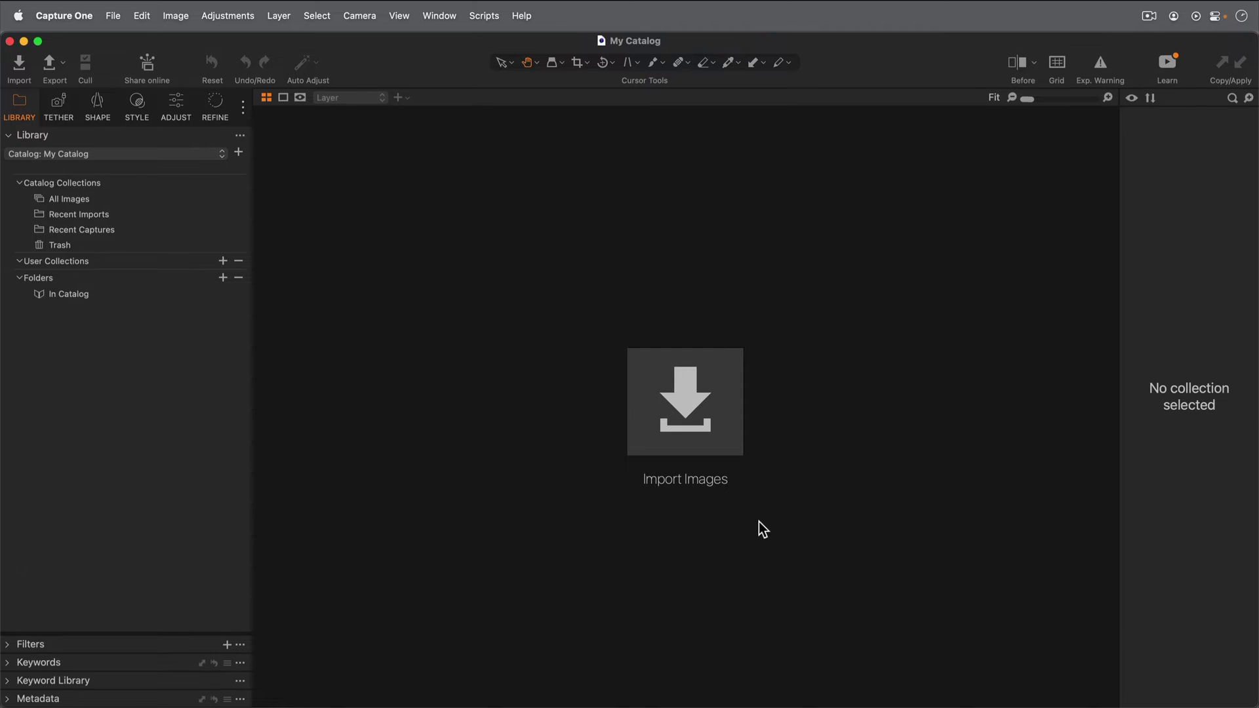
pyautogui.click(576, 229)
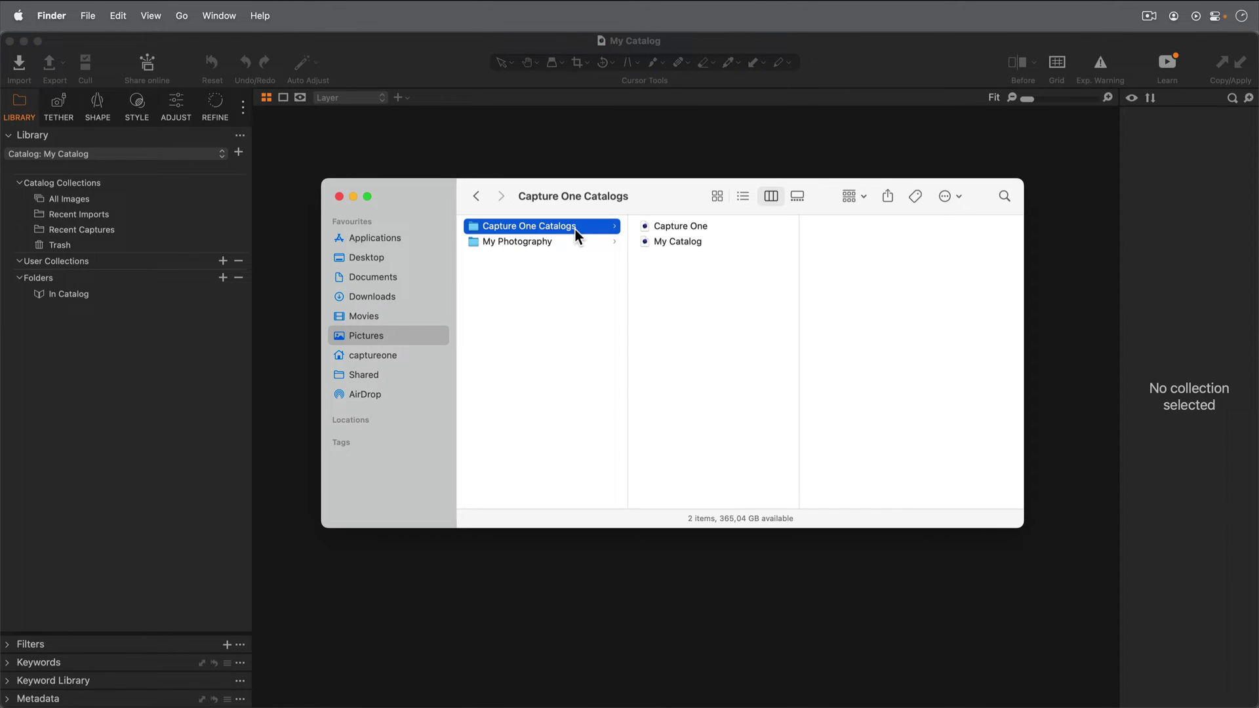
pyautogui.click(691, 243)
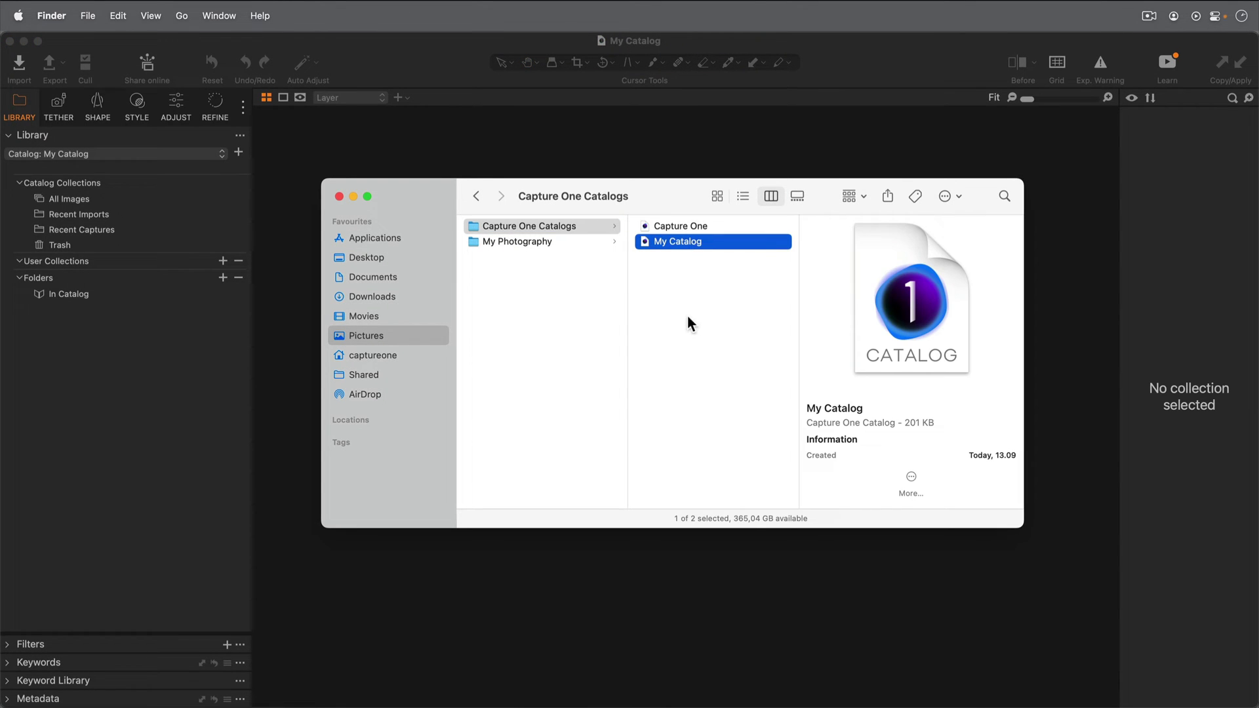
pyautogui.press('super+o')
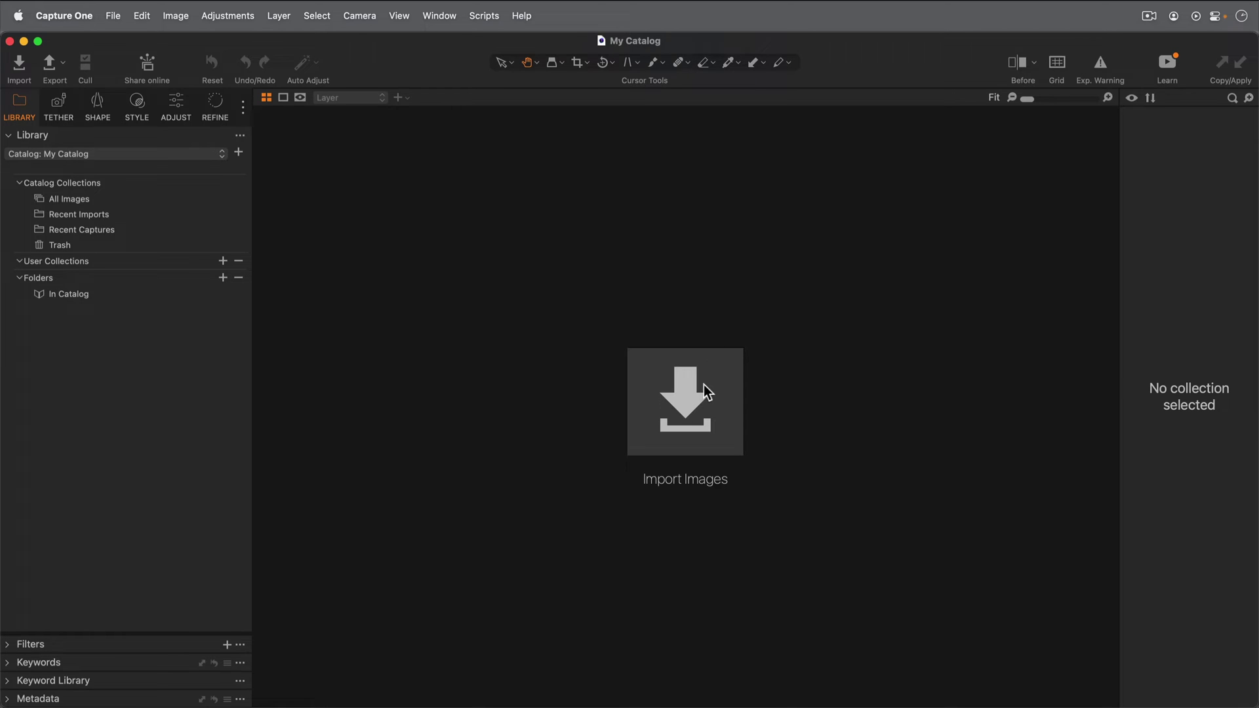
# Step: Start an image import with Pictures > My Photography > Iceland as the source folder
pyautogui.click(699, 385)
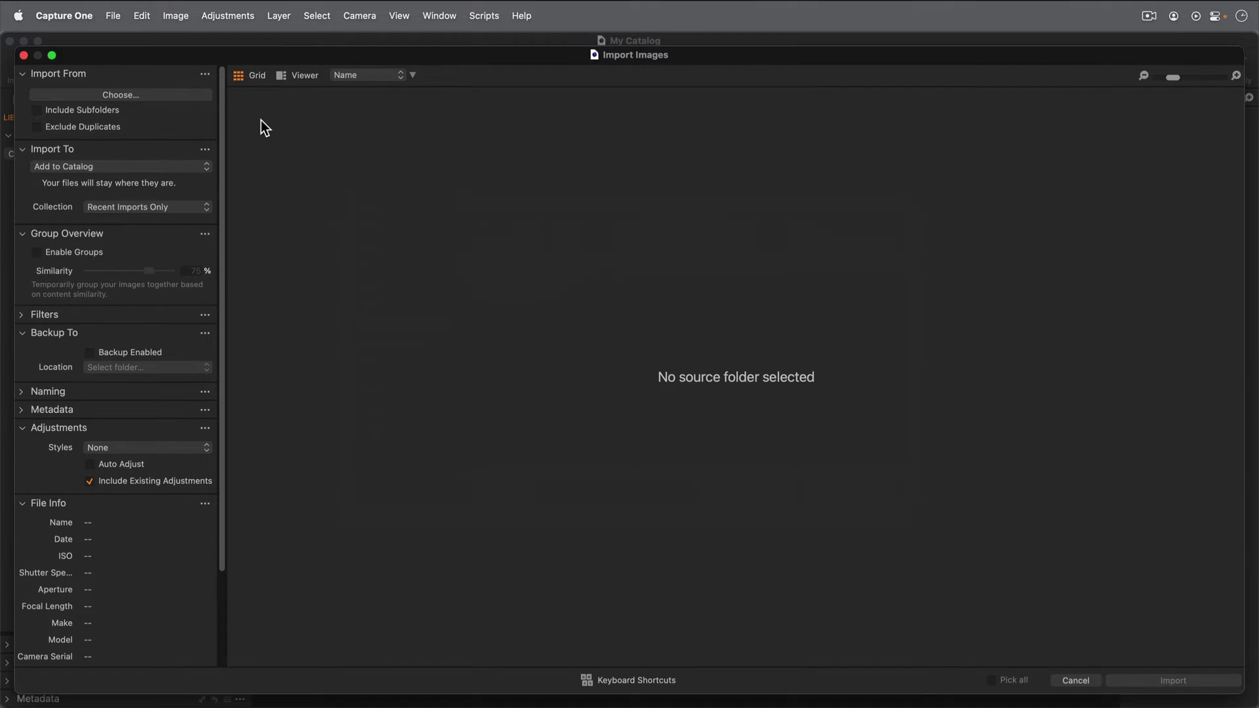
pyautogui.click(177, 98)
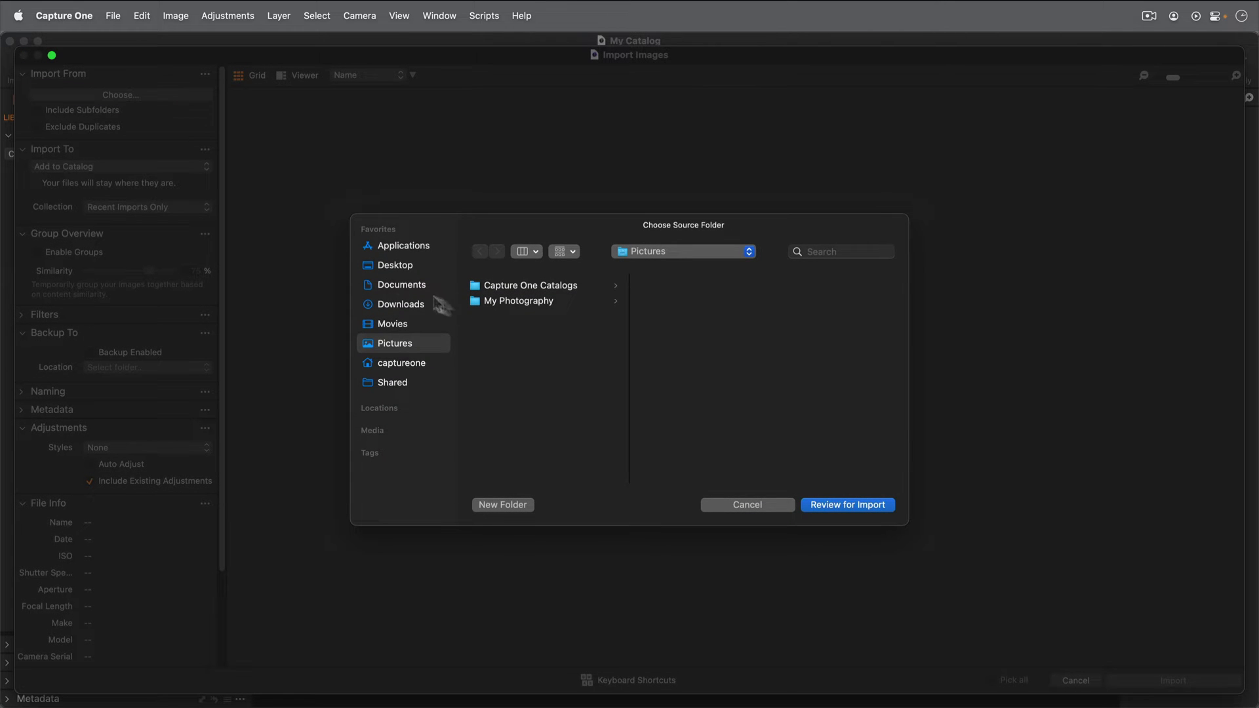
pyautogui.click(519, 303)
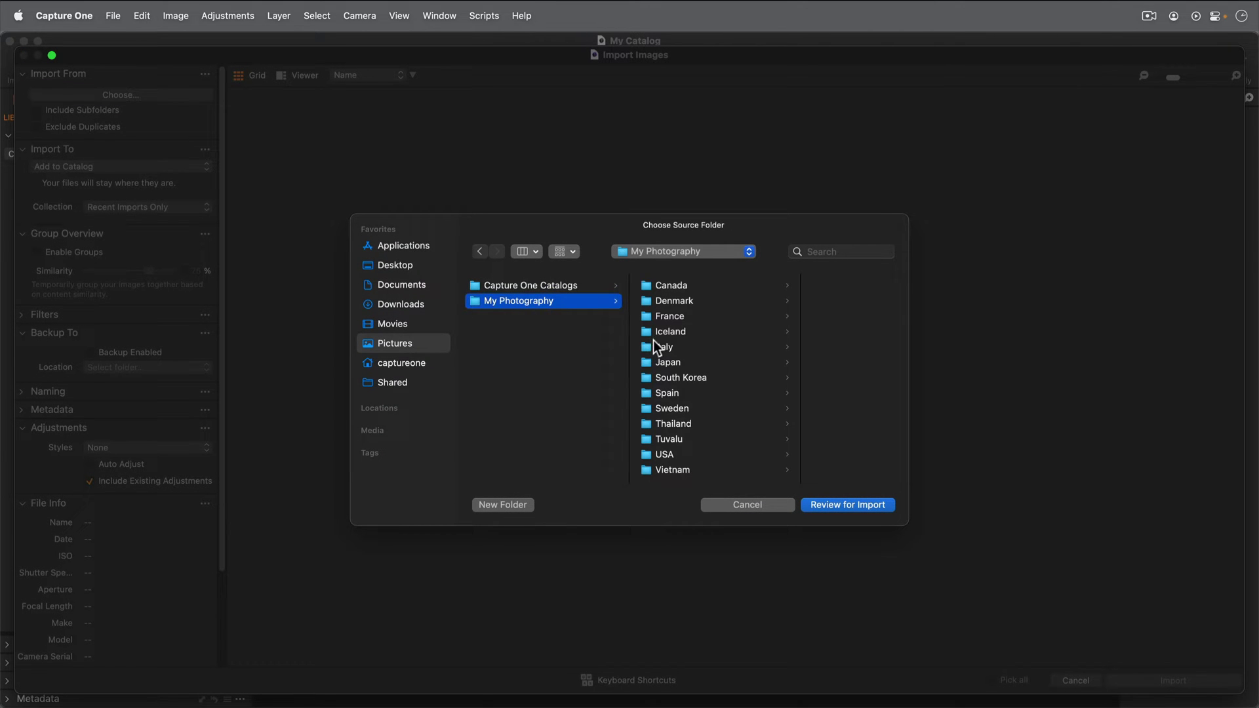
pyautogui.click(664, 330)
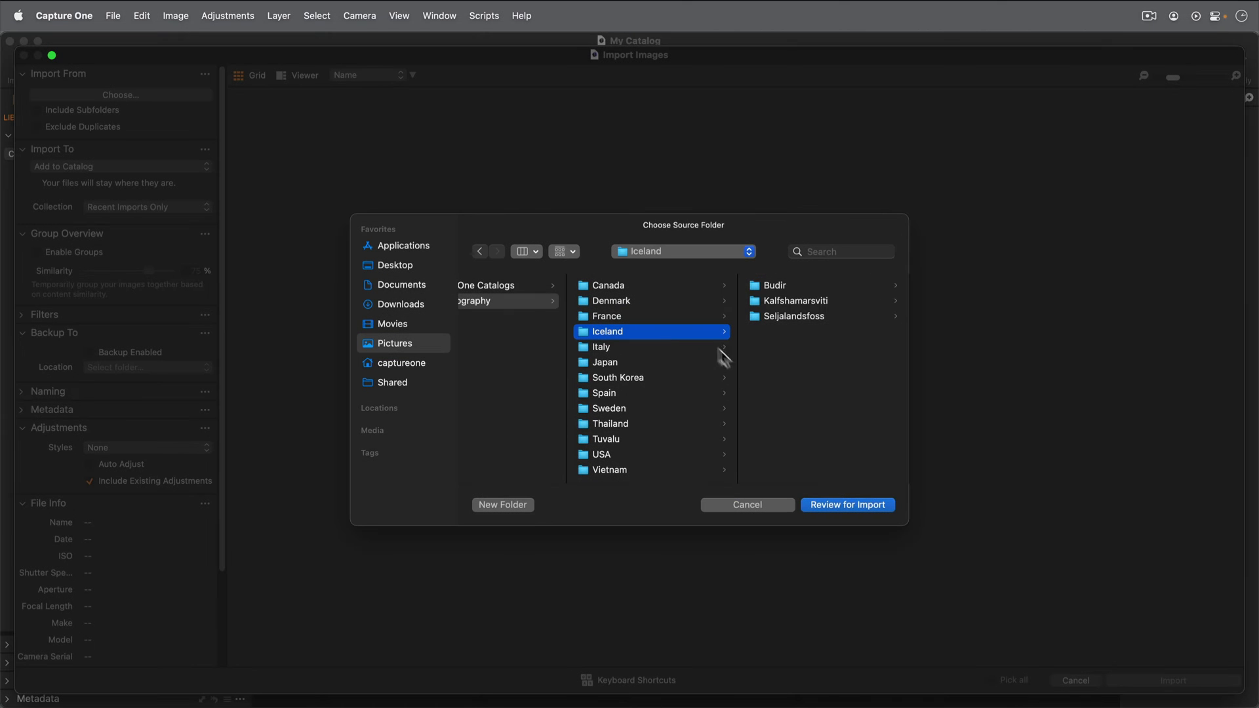
pyautogui.click(860, 509)
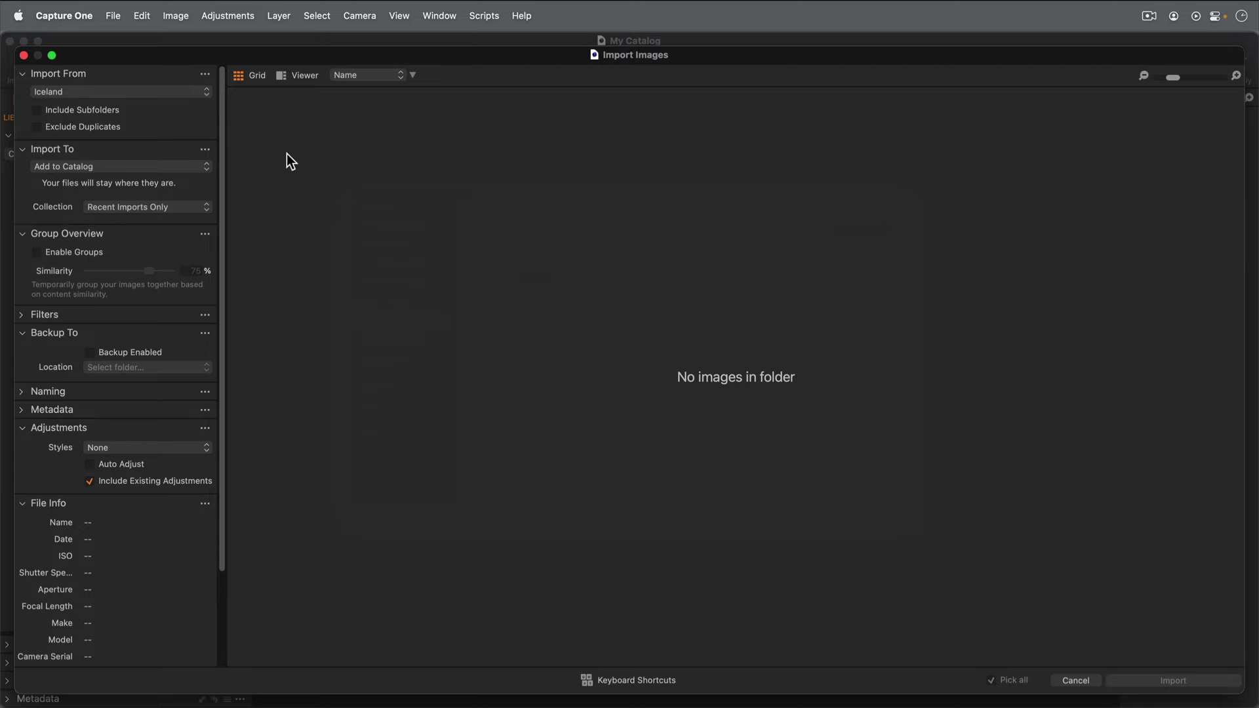
# Step: Include subfolders and pick all 36 of 36 Iceland images for import
pyautogui.click(101, 110)
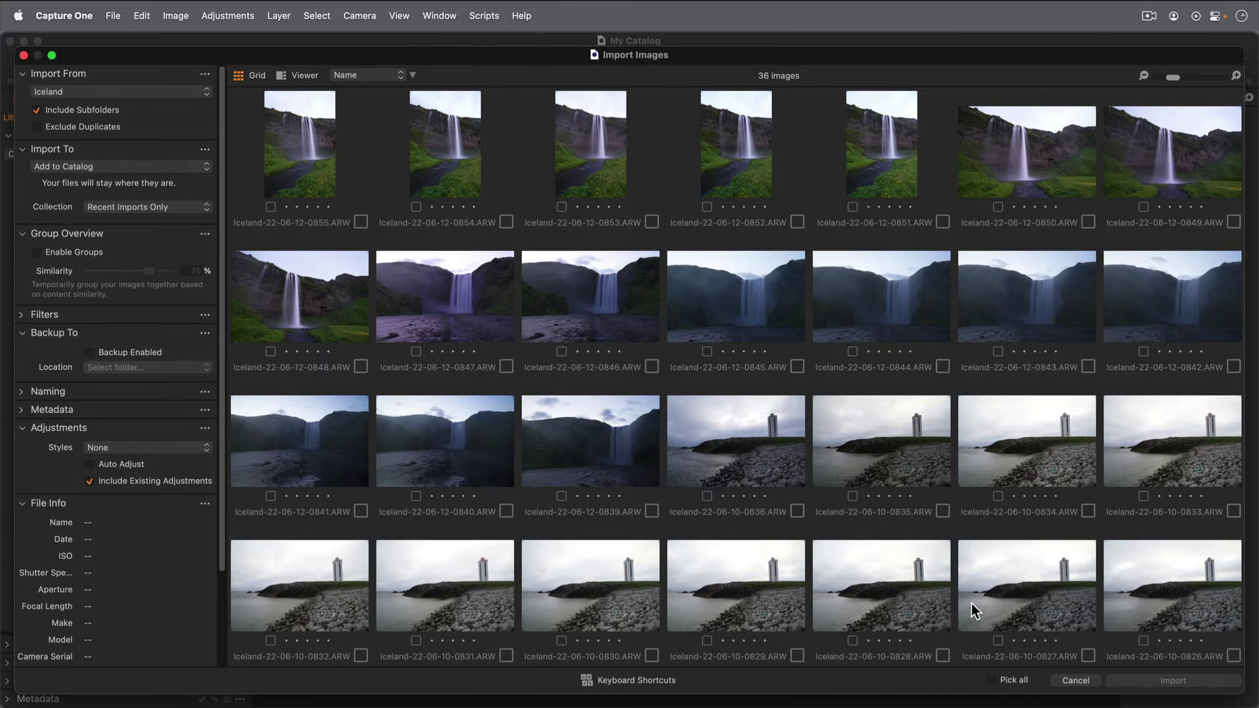
pyautogui.click(990, 680)
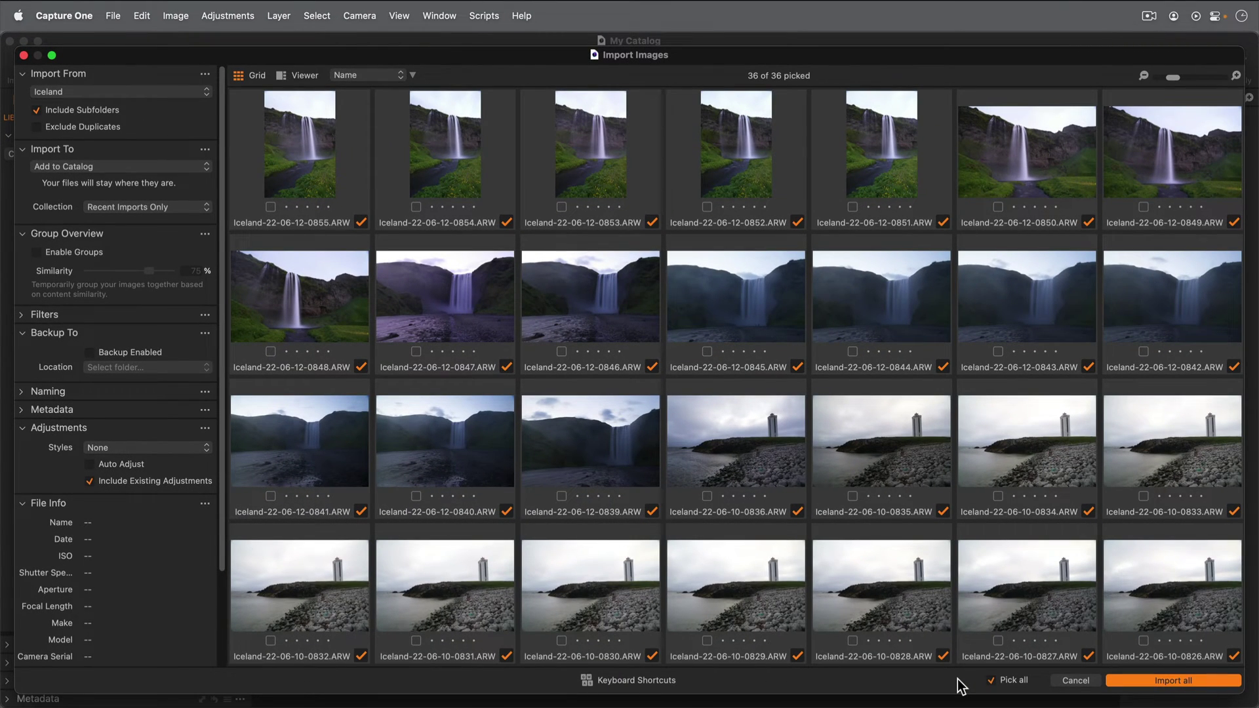
# Step: Import the 36 picked images and select the black church photo 0354
pyautogui.click(1141, 682)
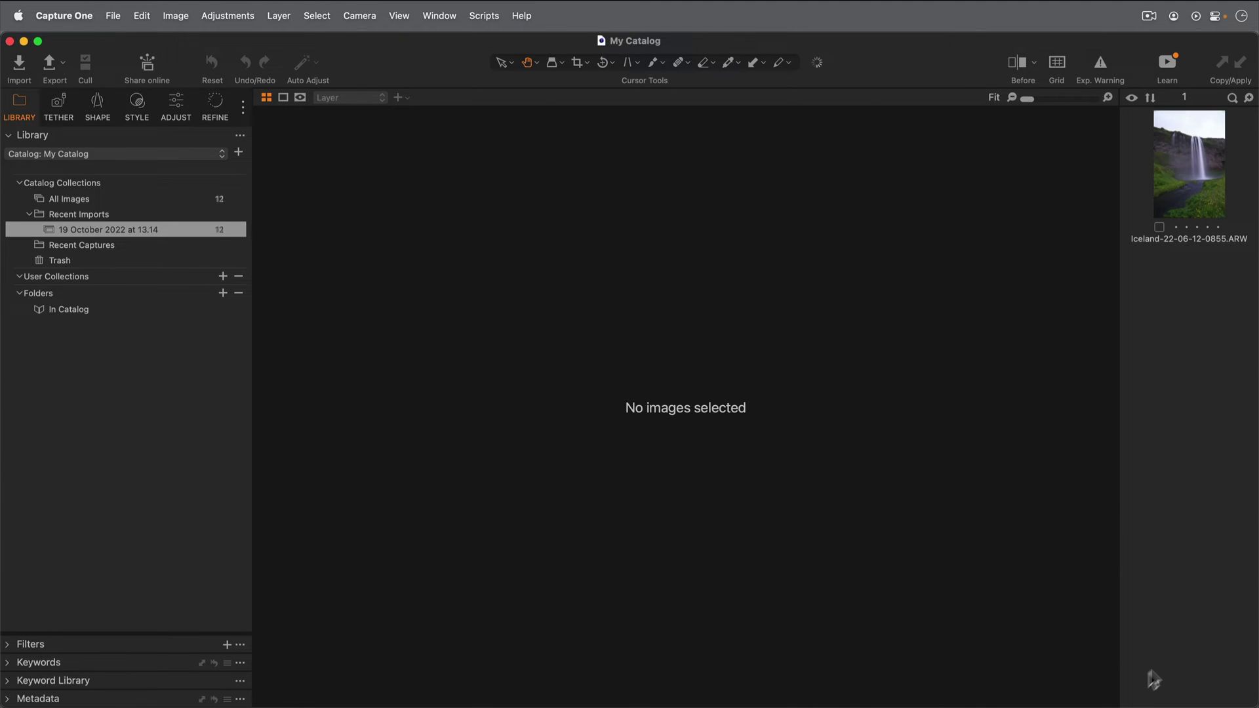
pyautogui.click(1194, 337)
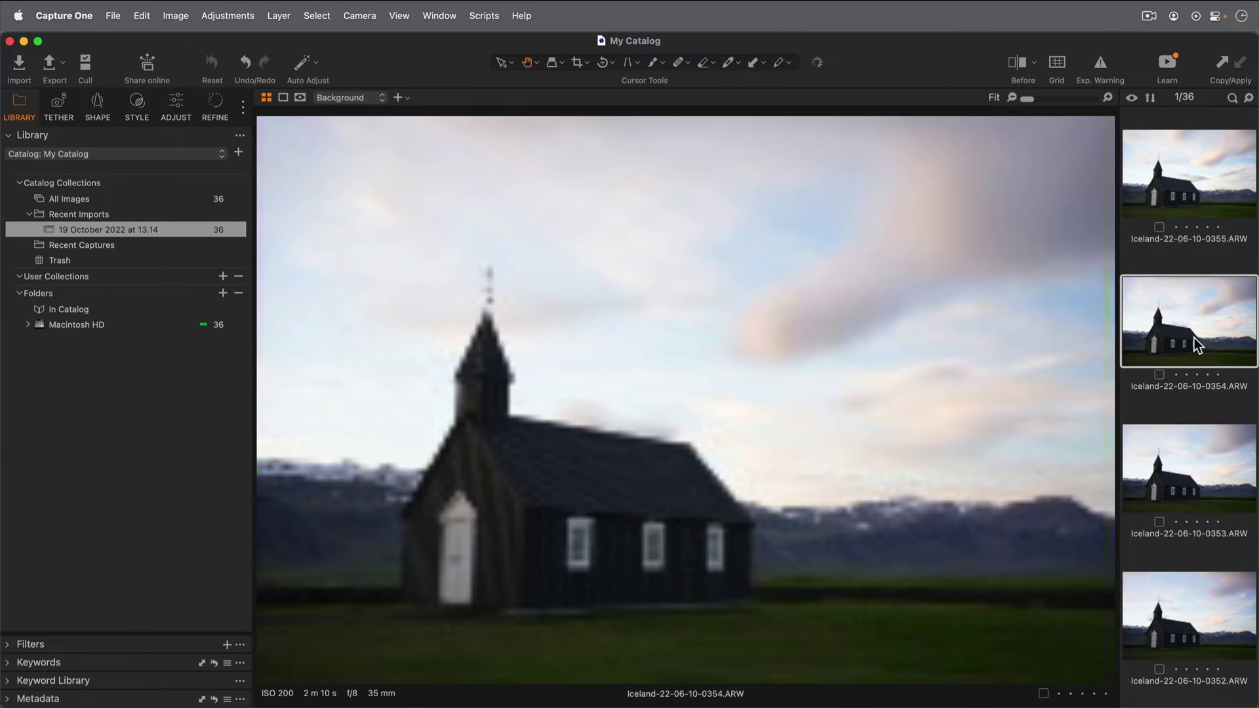
# Step: Raise the photo's exposure to 0,19 and lower its highlights to -34
pyautogui.click(182, 104)
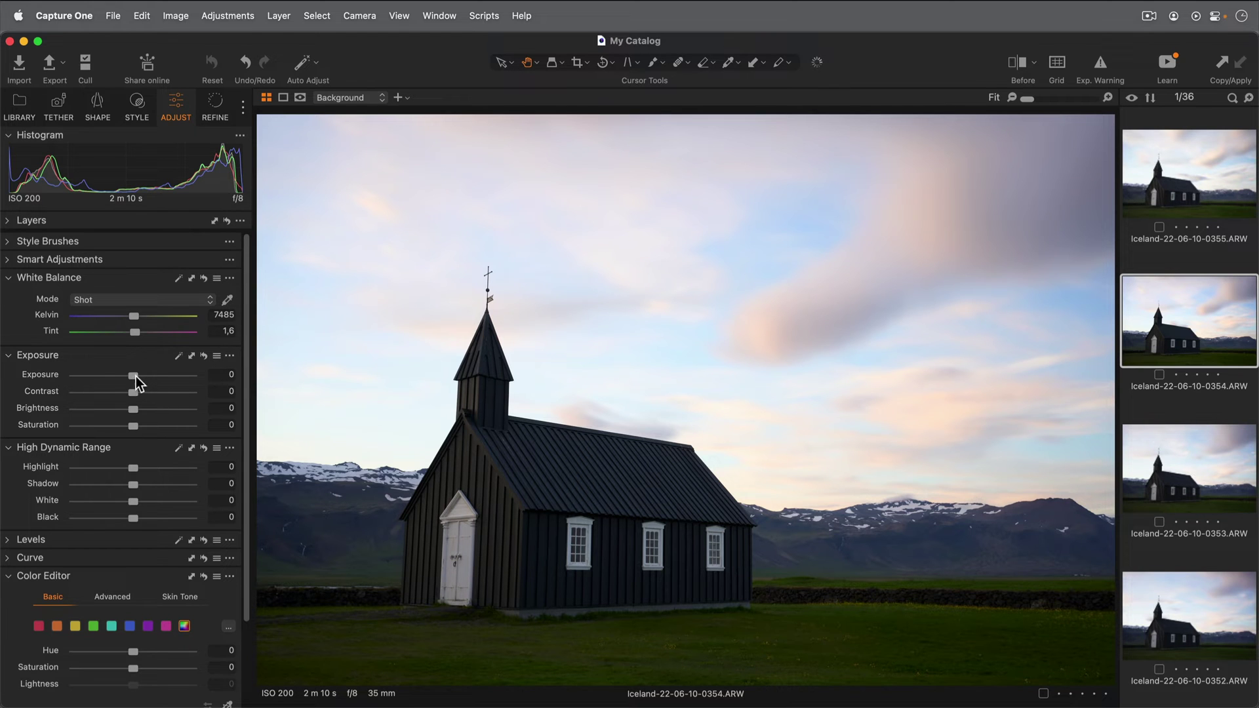
pyautogui.moveTo(137, 376); pyautogui.dragTo(139, 377)
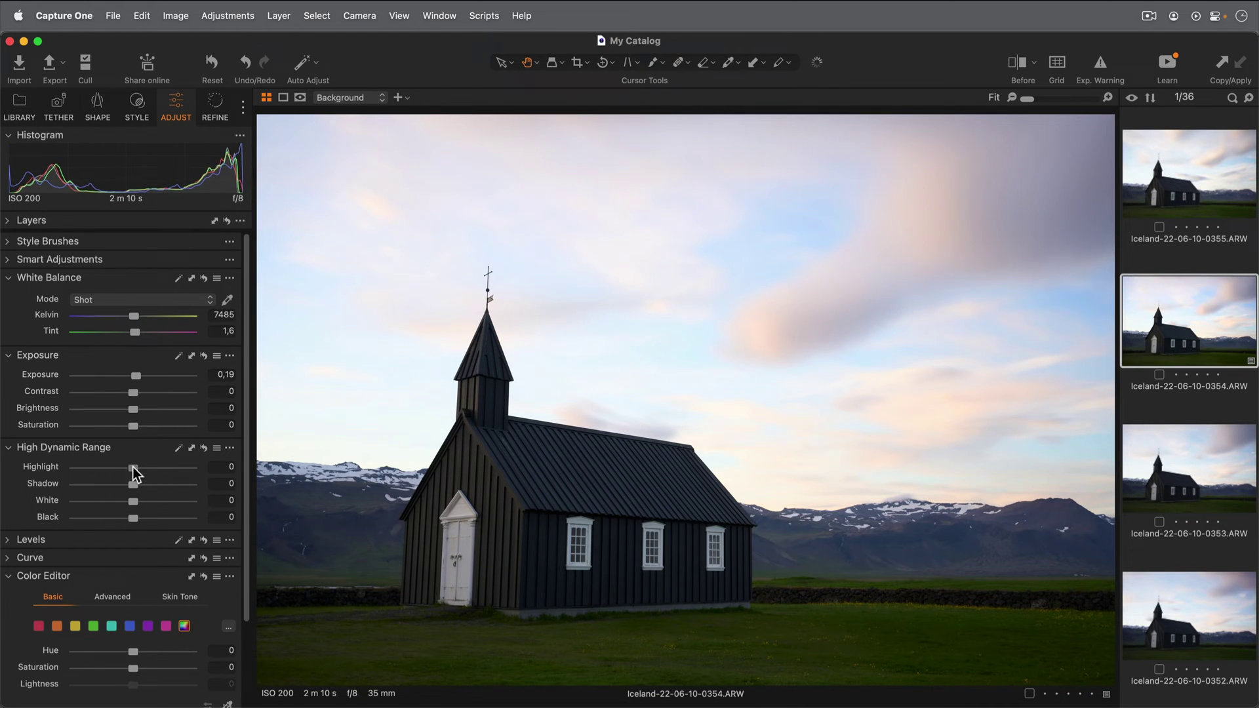
pyautogui.moveTo(133, 467); pyautogui.dragTo(114, 467)
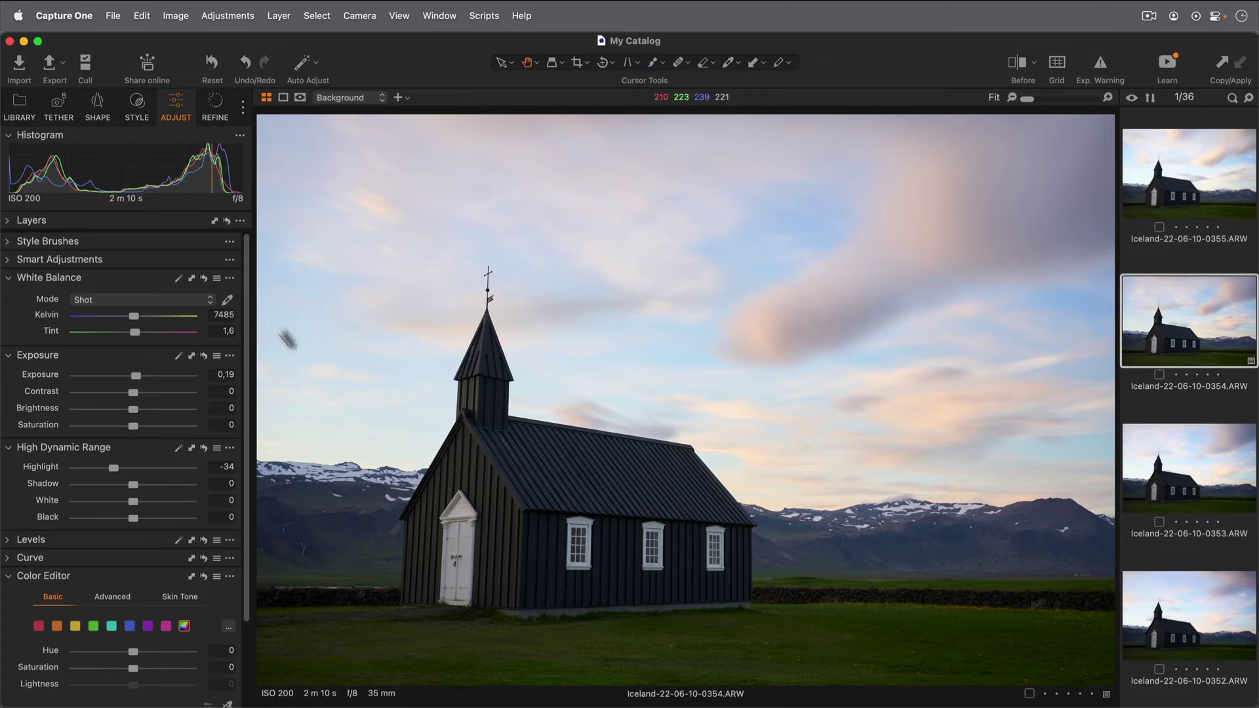
# Step: Auto-straighten the photo with Keystone Auto, then return to the Library
pyautogui.click(98, 111)
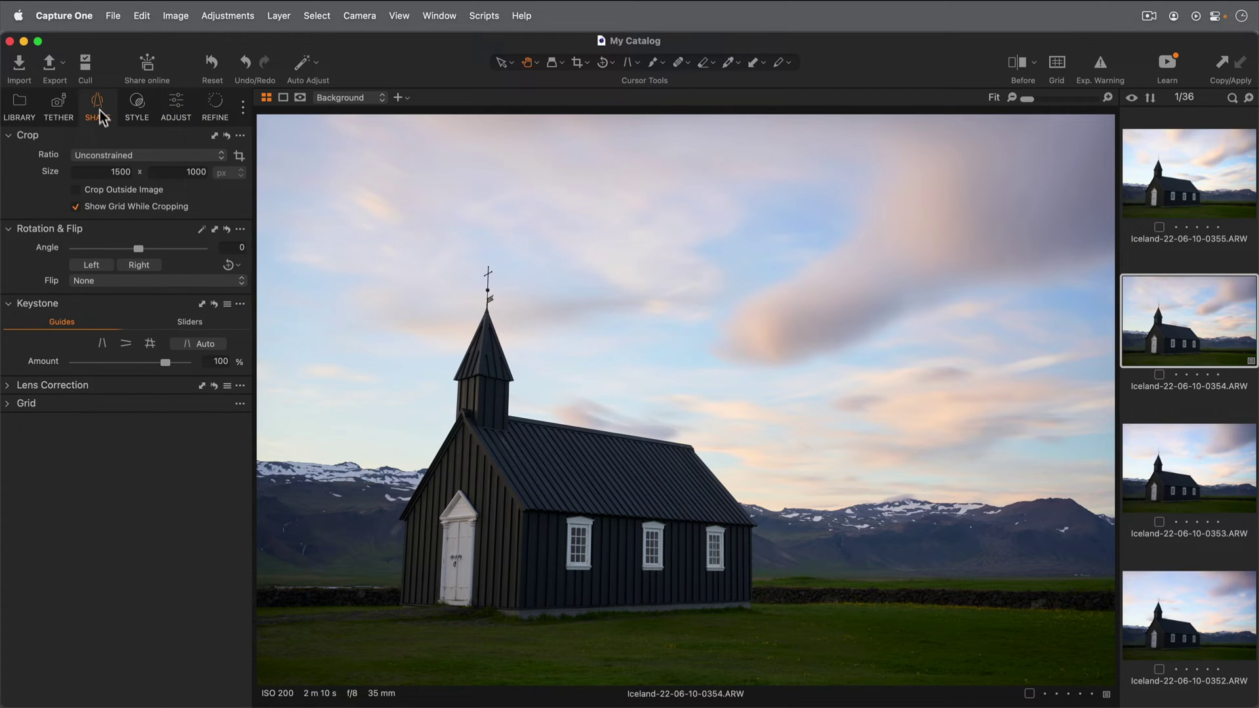
pyautogui.click(204, 344)
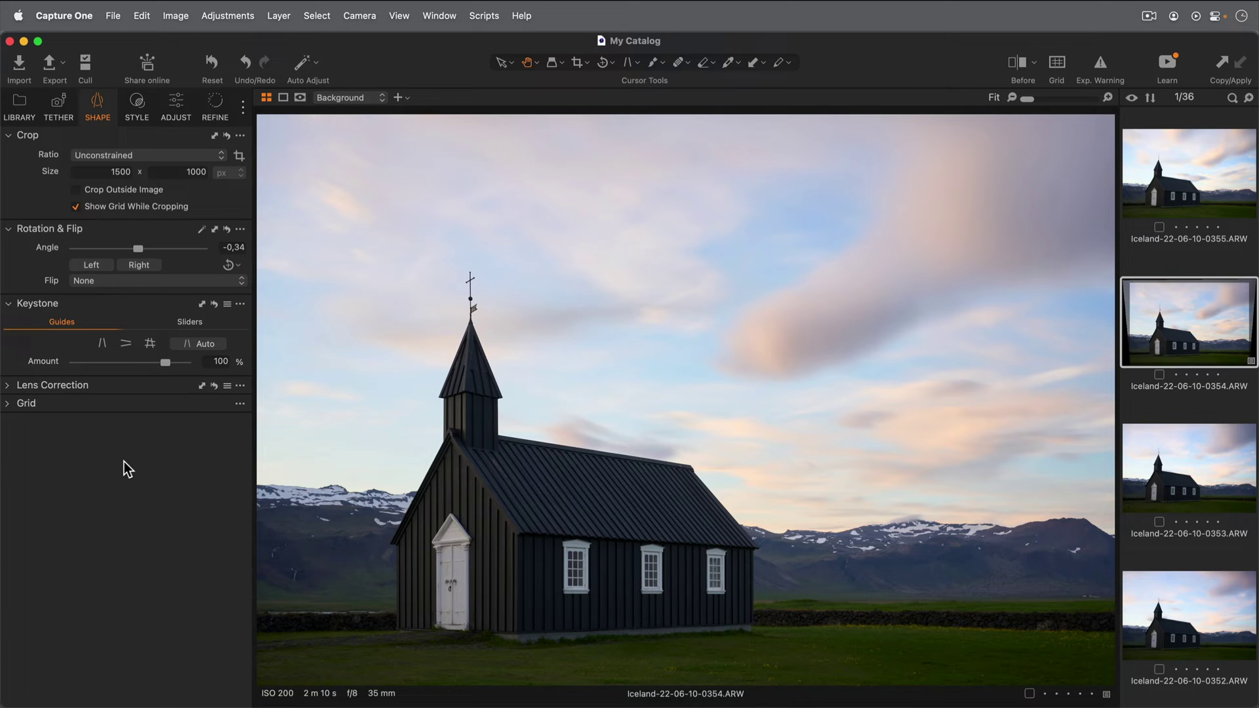
pyautogui.click(30, 119)
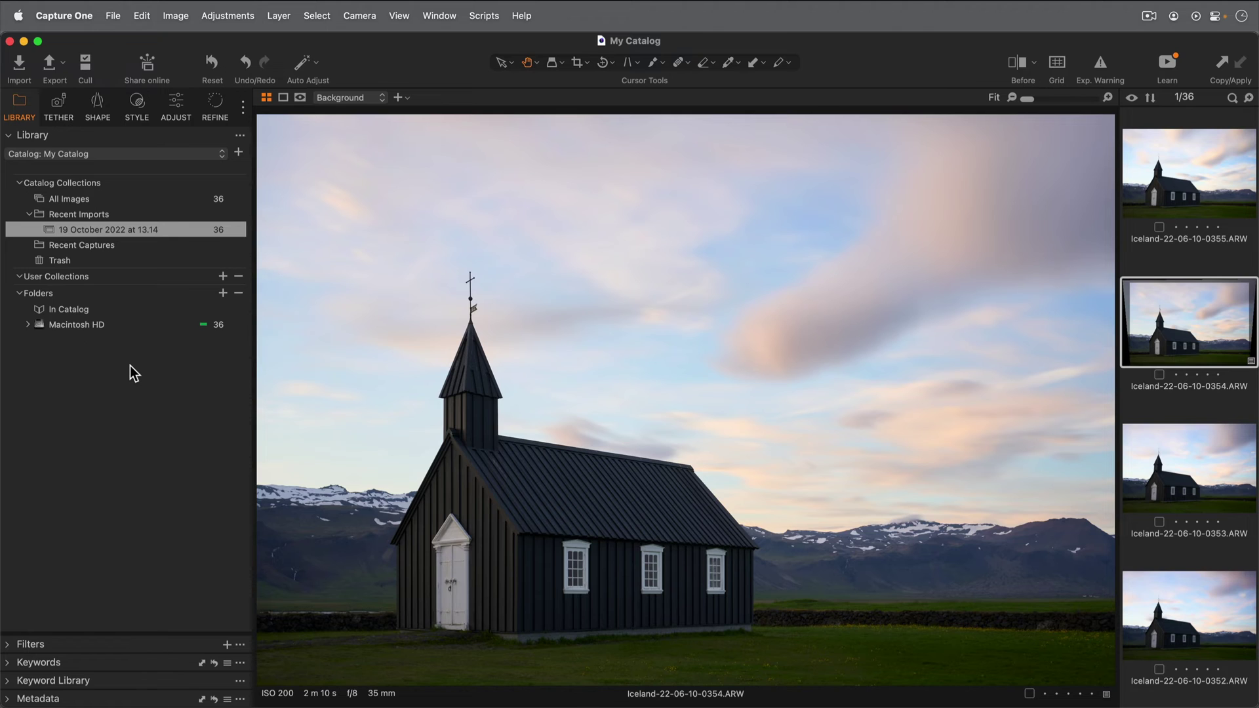
# Step: Expand the imported folders and create a new user album named Iceland
pyautogui.click(28, 323)
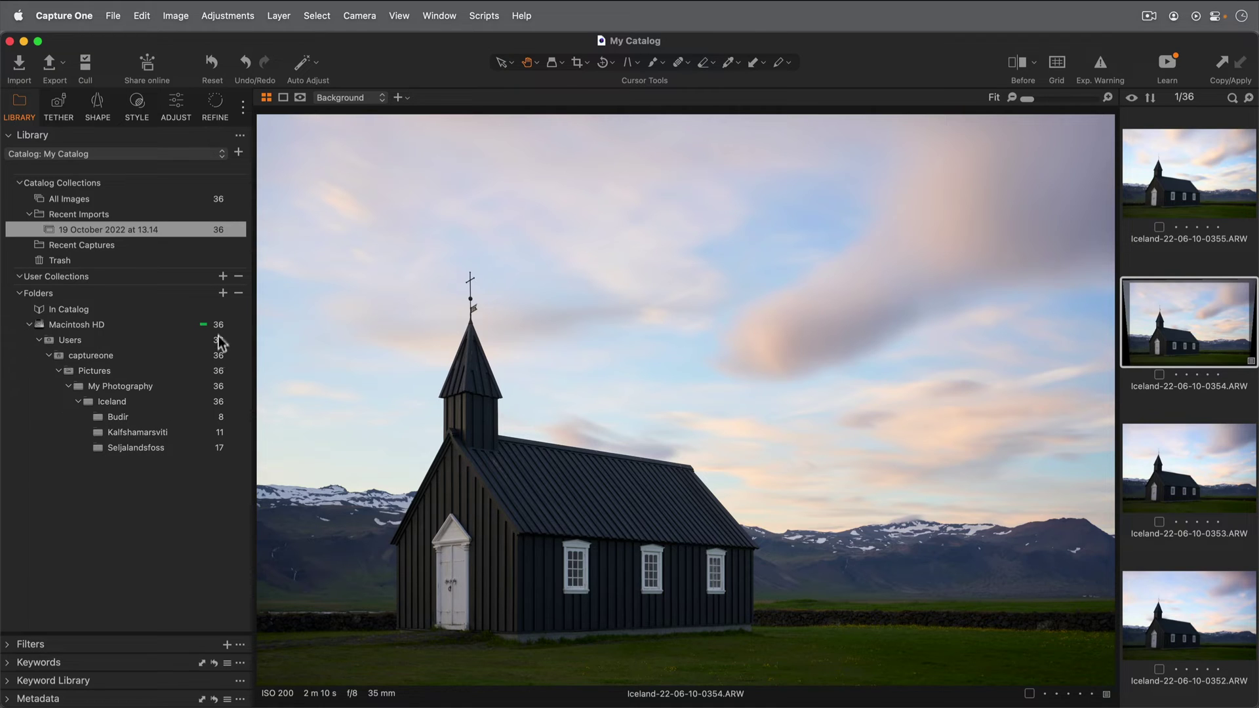
pyautogui.click(223, 277)
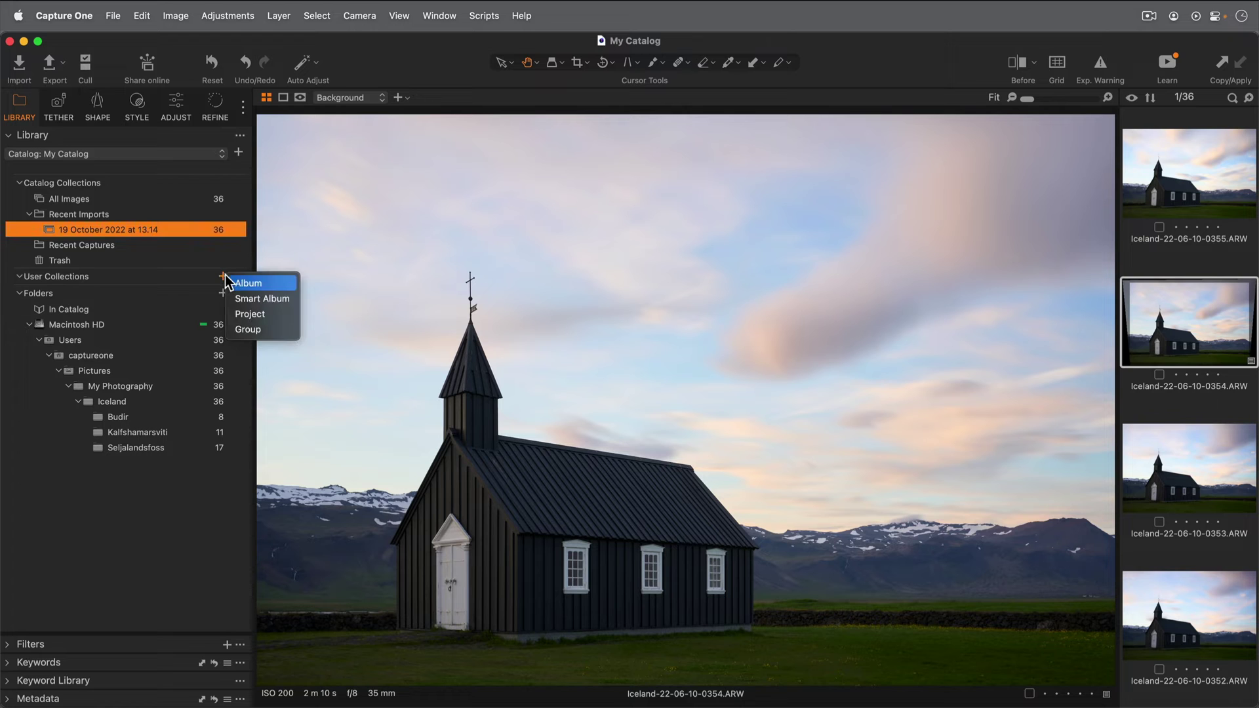
pyautogui.click(271, 282)
pyautogui.write('Icela')
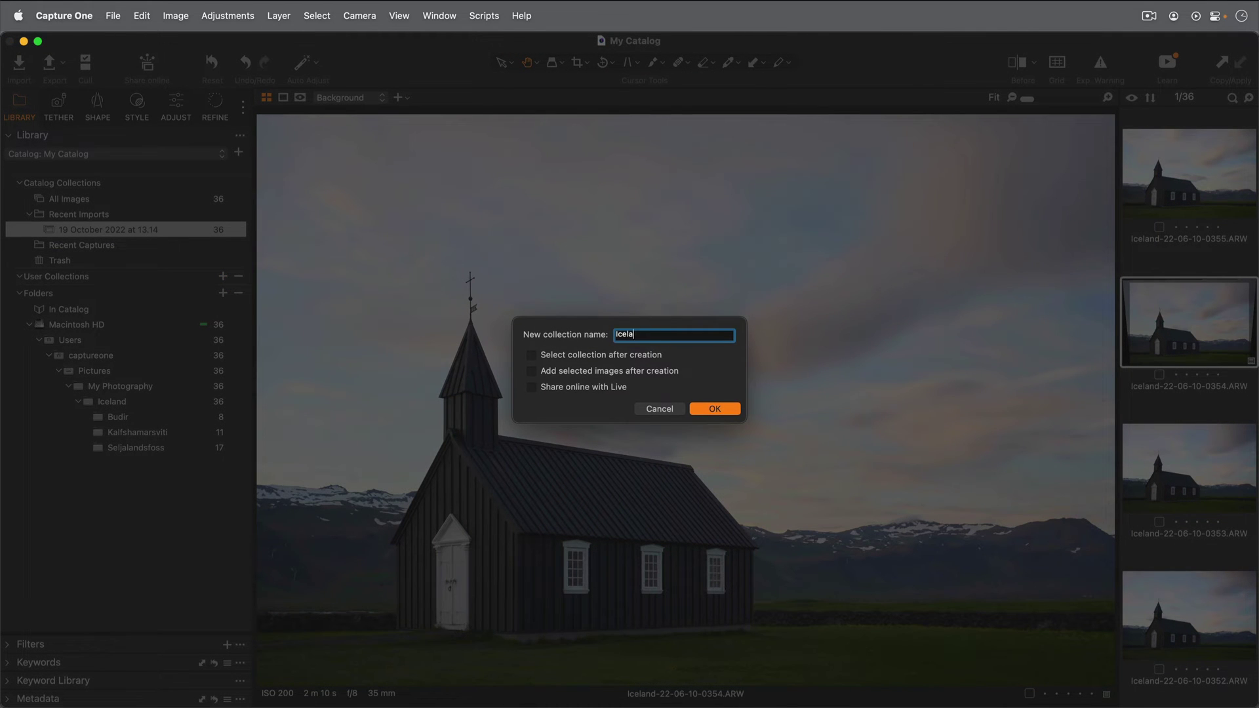
pyautogui.write('nd')
pyautogui.press('Return')
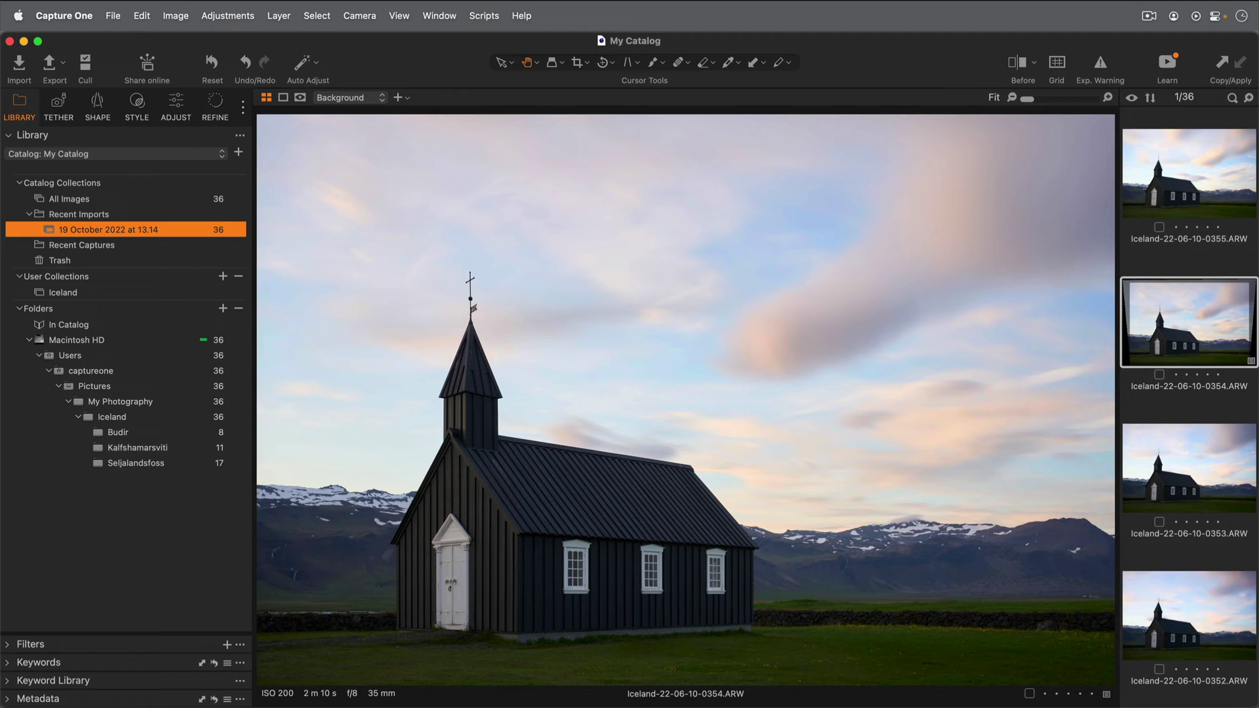
# Step: Create a collection group named Travels and nest the Iceland album inside it
pyautogui.click(222, 277)
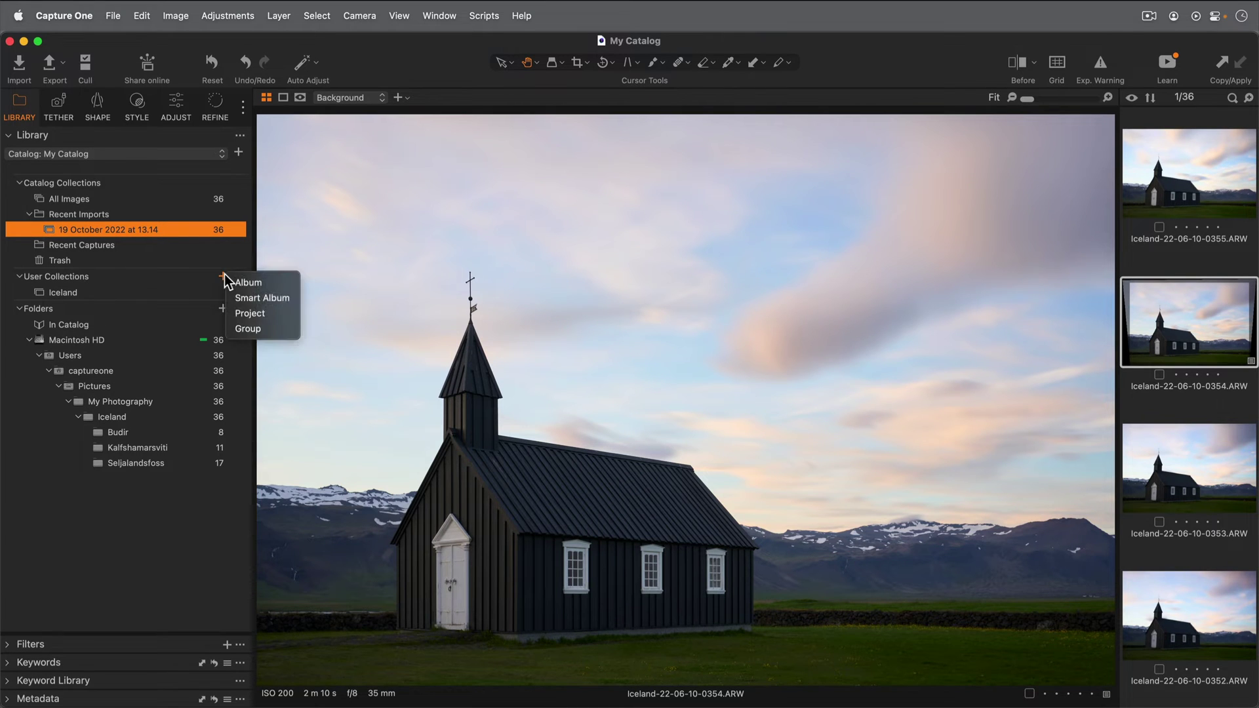
pyautogui.click(270, 329)
pyautogui.write('Travels')
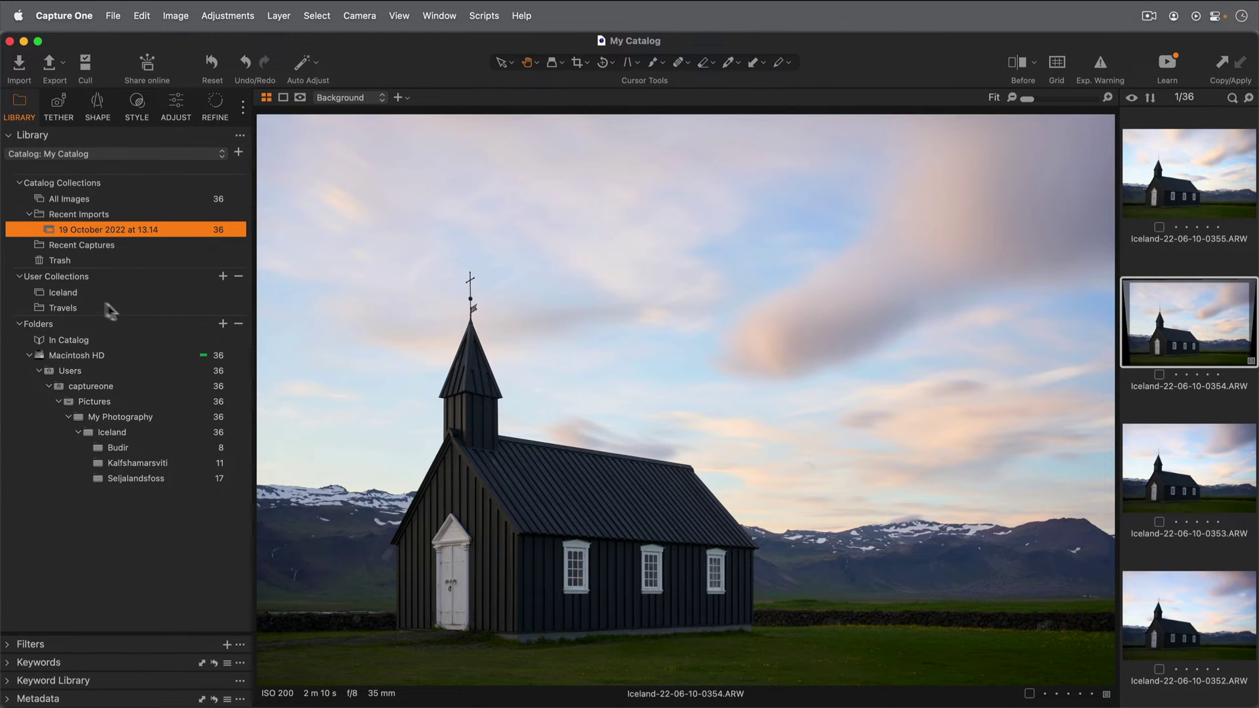
pyautogui.moveTo(65, 293); pyautogui.dragTo(65, 306)
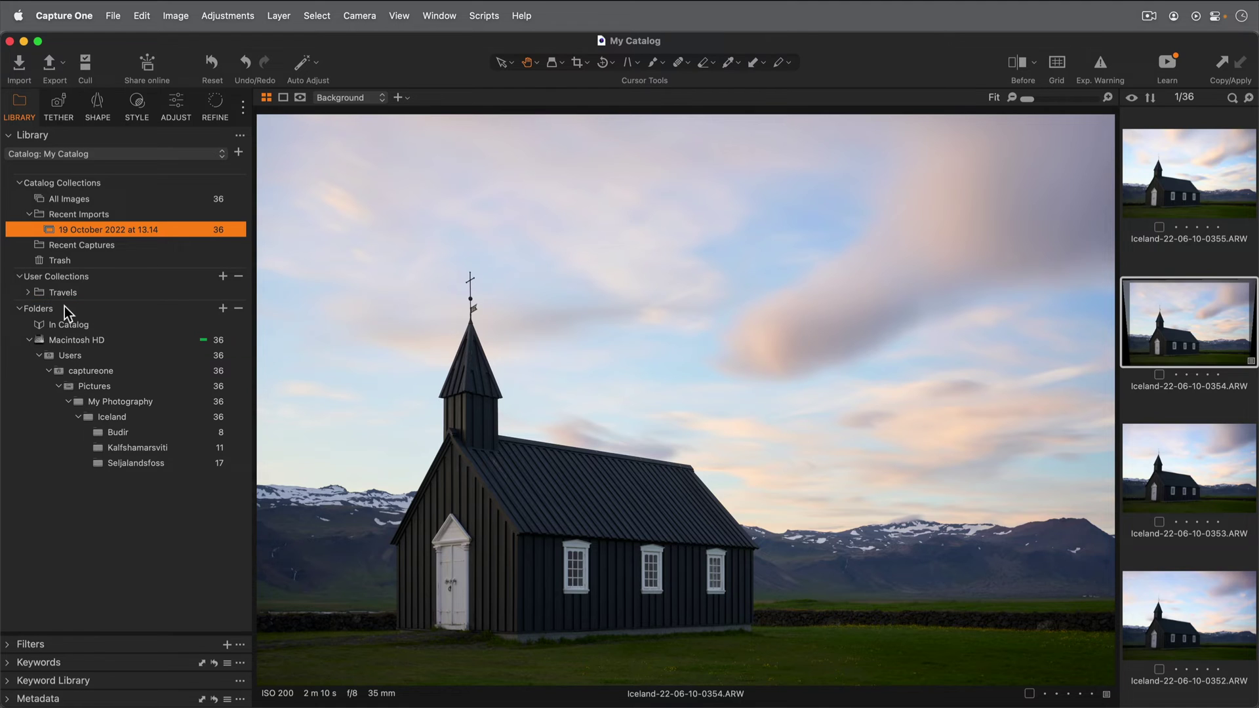
# Step: Add all recently imported images to the Iceland album under Travels and view its 33 images
pyautogui.click(29, 292)
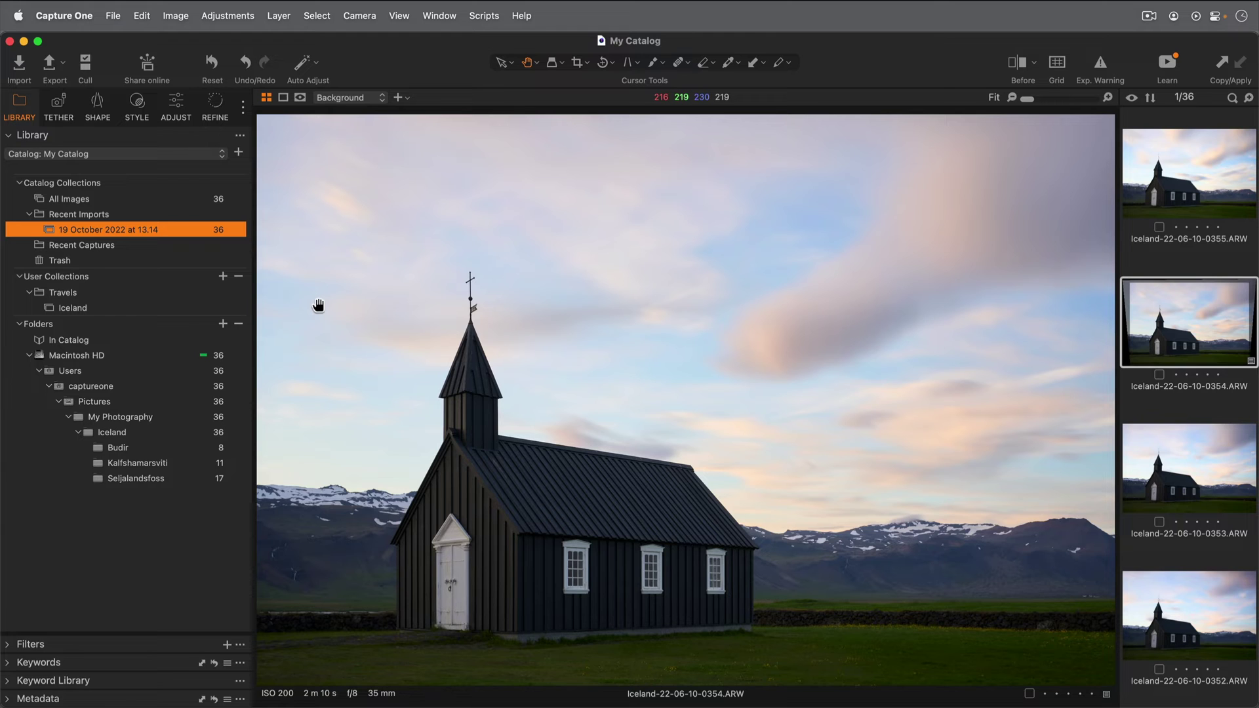
pyautogui.press('super+a')
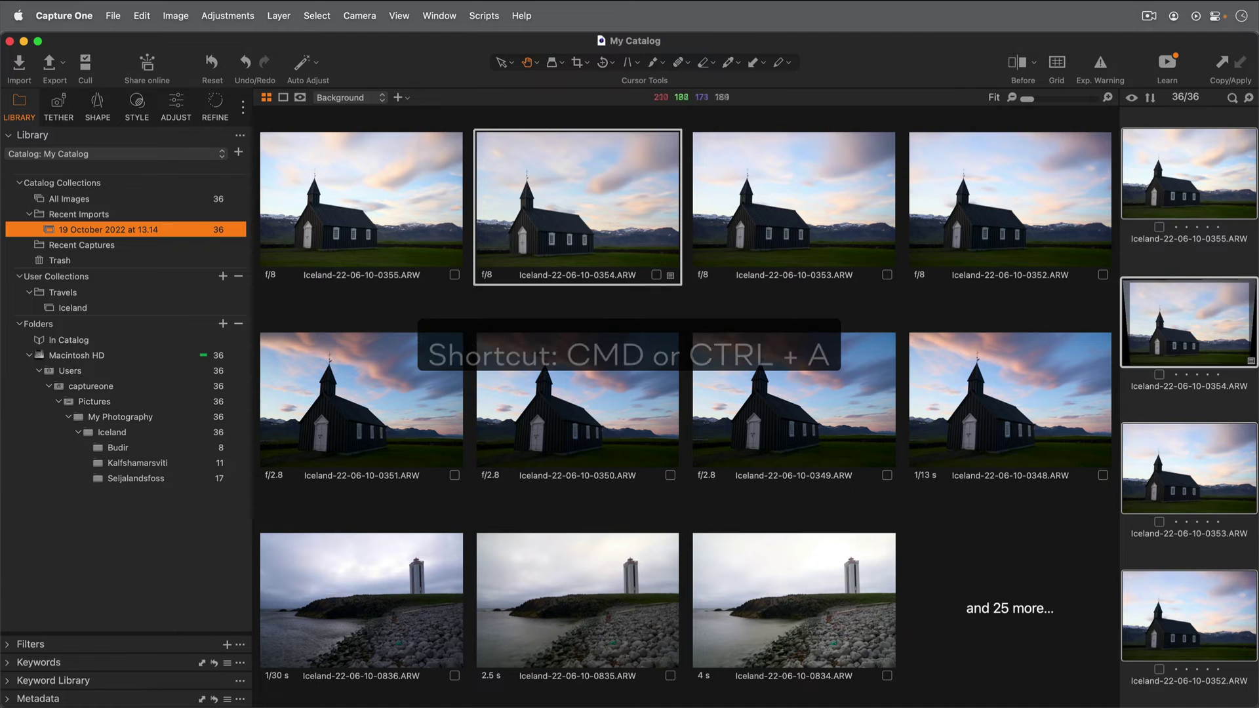
pyautogui.moveTo(1181, 351); pyautogui.dragTo(136, 311)
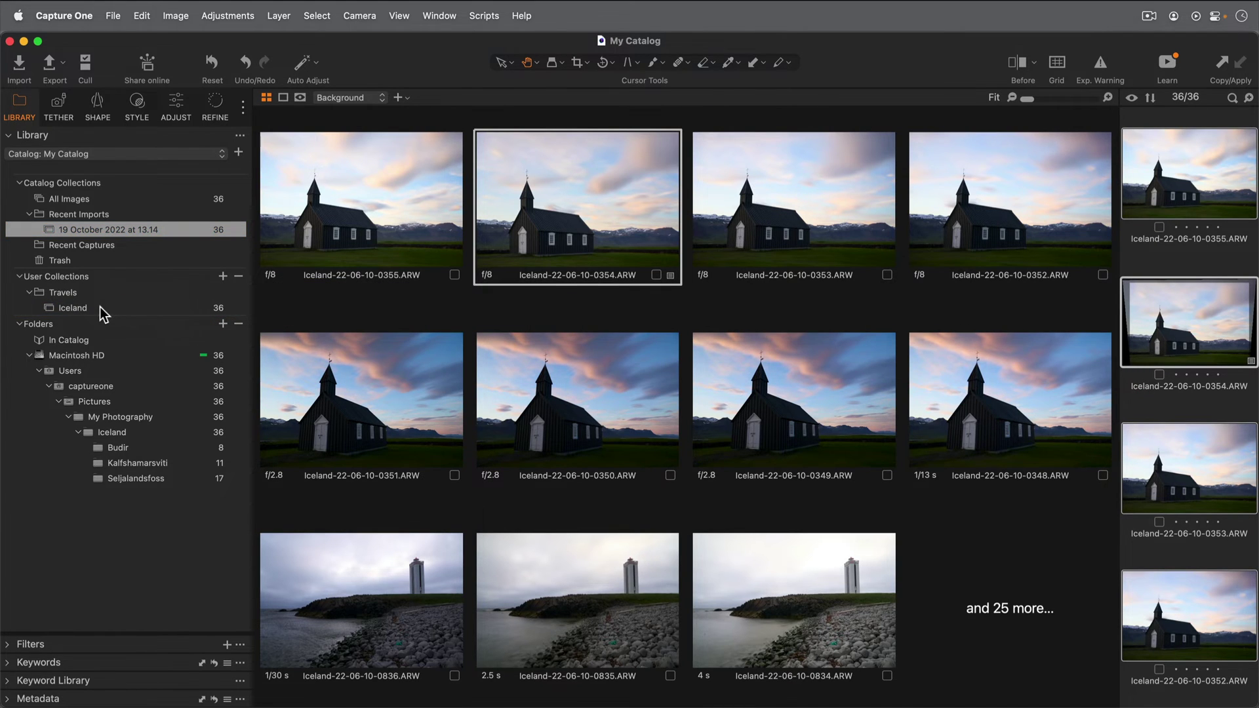
pyautogui.click(100, 307)
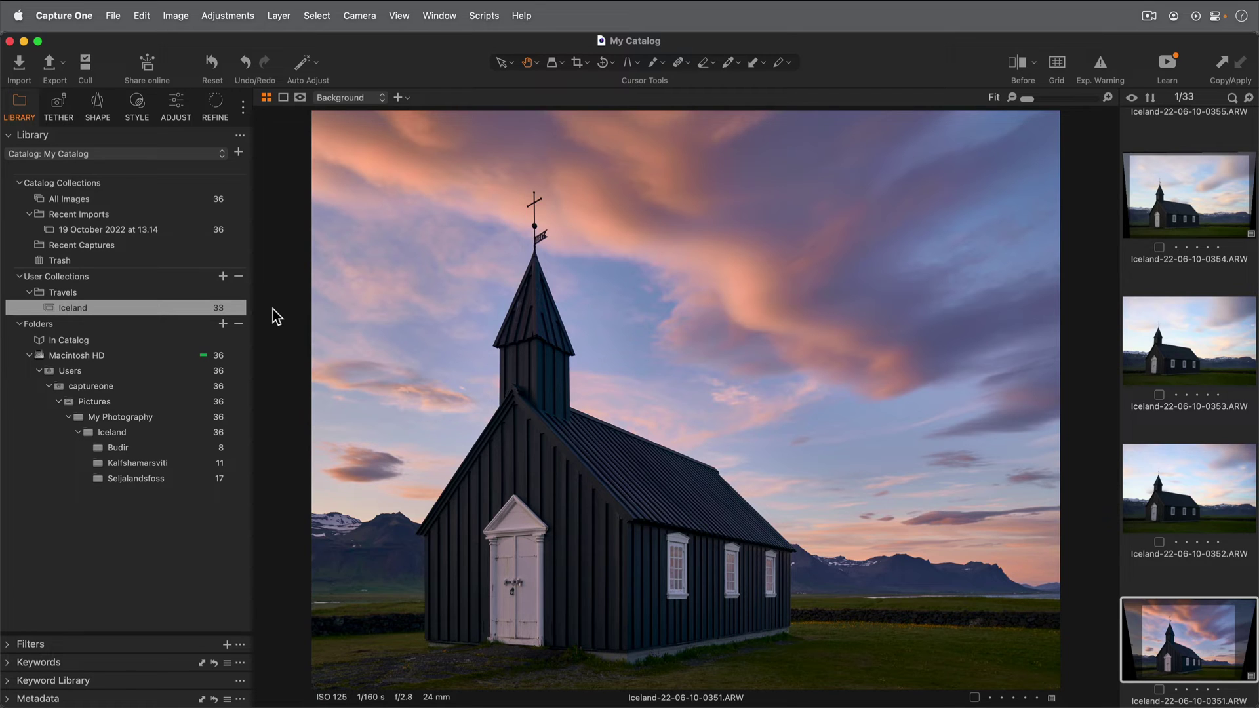
# Step: Add a new album named Icelandic Wedding beside Iceland in Travels and open it
pyautogui.rightClick(164, 309)
pyautogui.moveTo(208, 318)
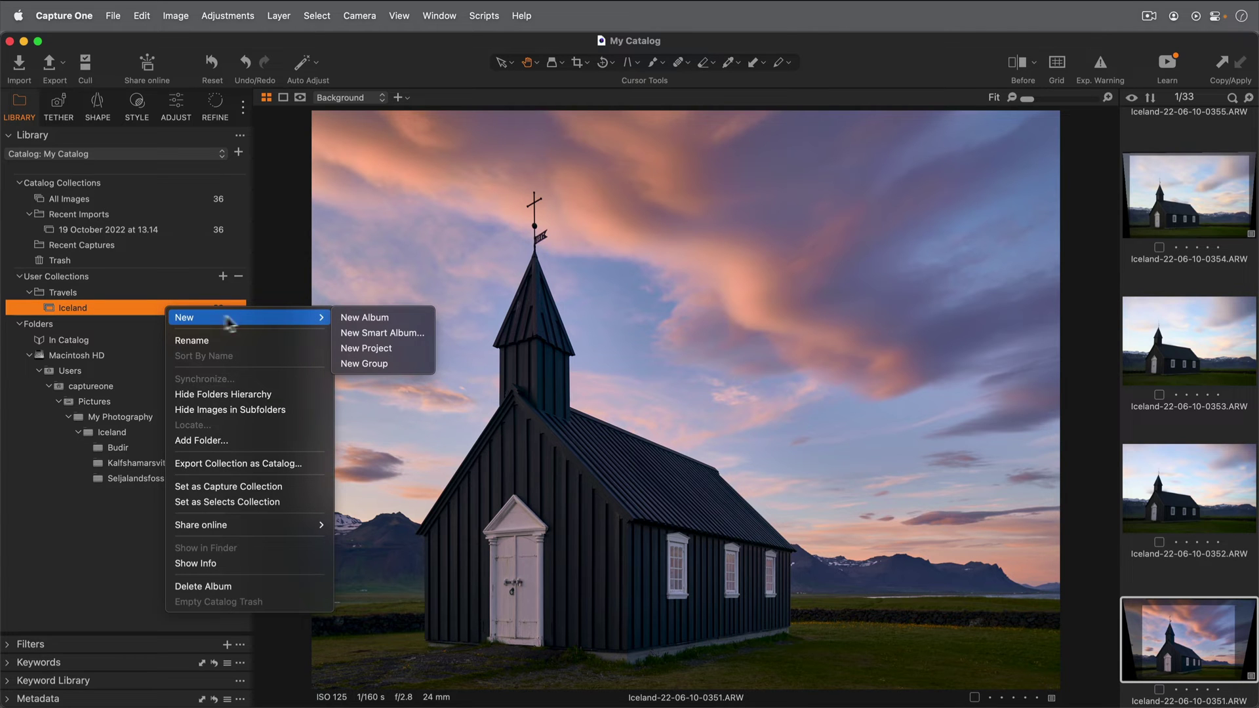
pyautogui.click(369, 319)
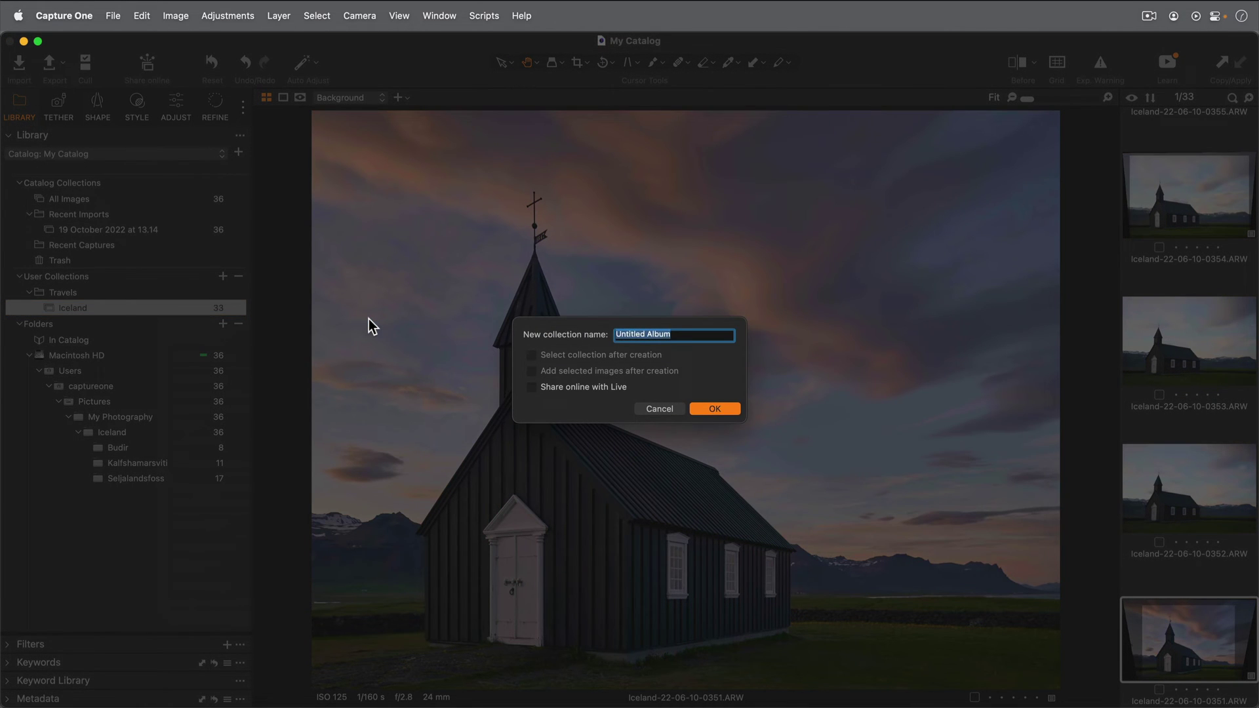
pyautogui.write('Icelandic Wedding')
pyautogui.press('Return')
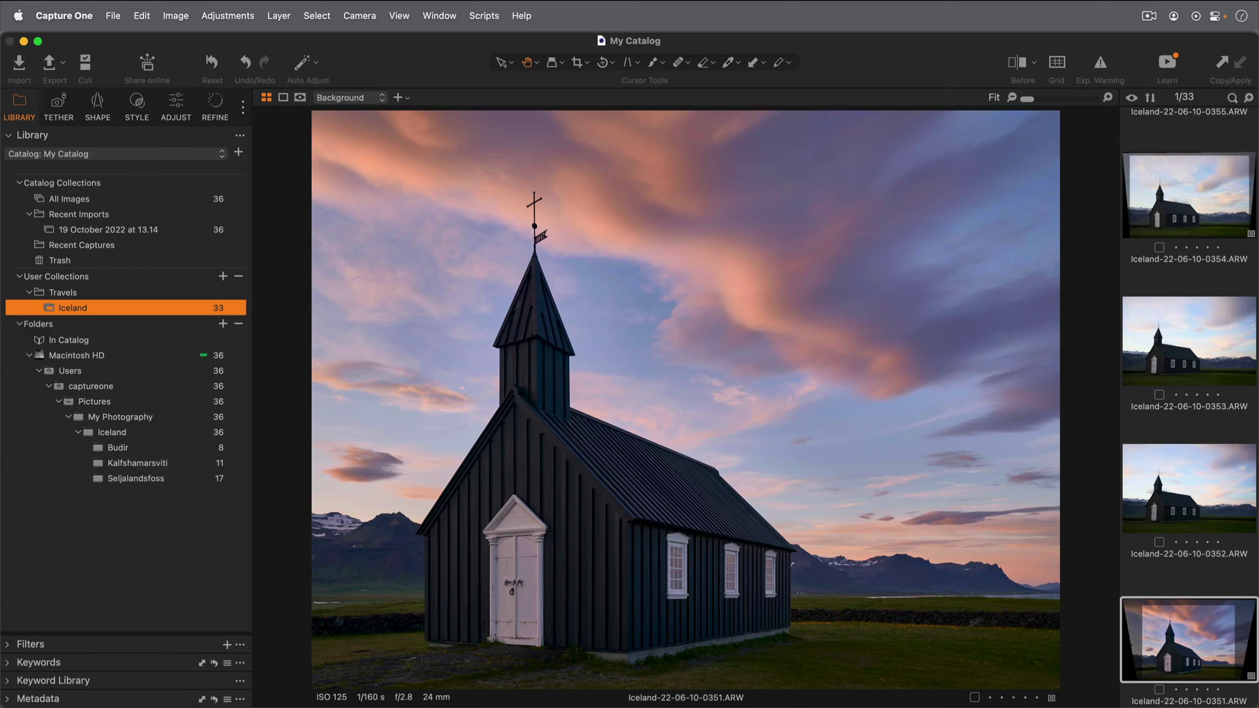
pyautogui.click(169, 323)
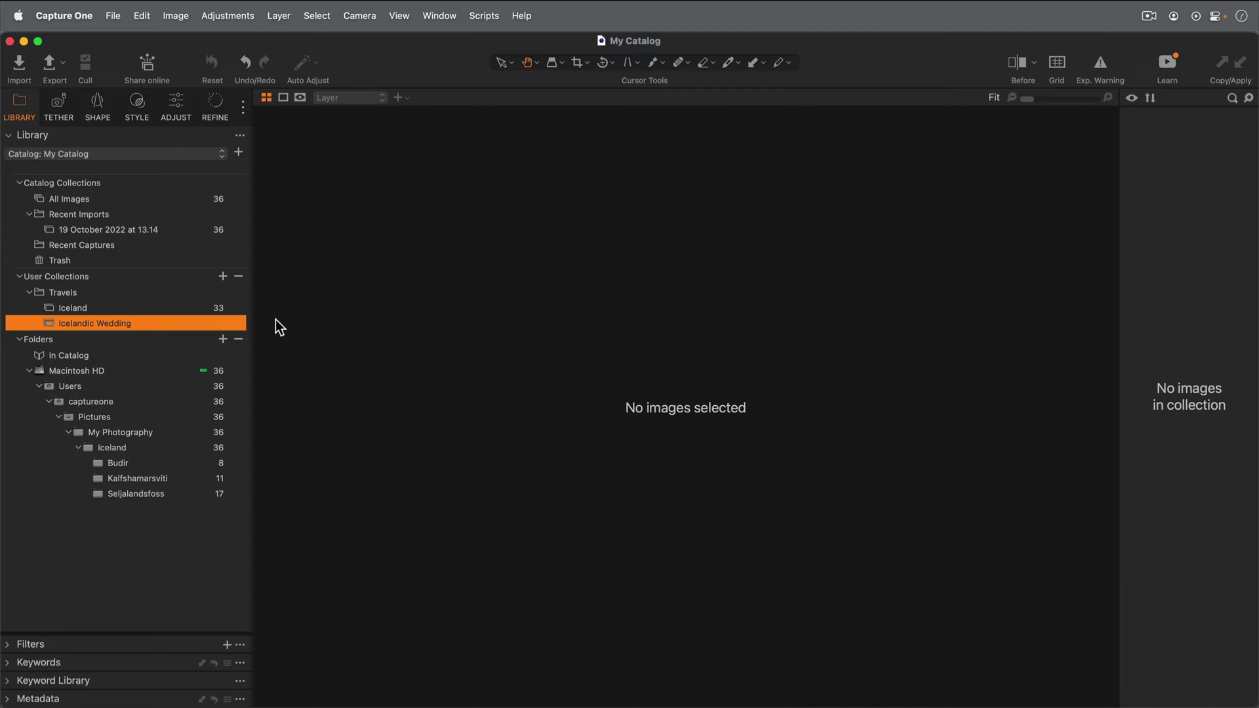
# Step: Open the import window listing the 139 wedding files and expand the Import To choices
pyautogui.press('super+shift+i')
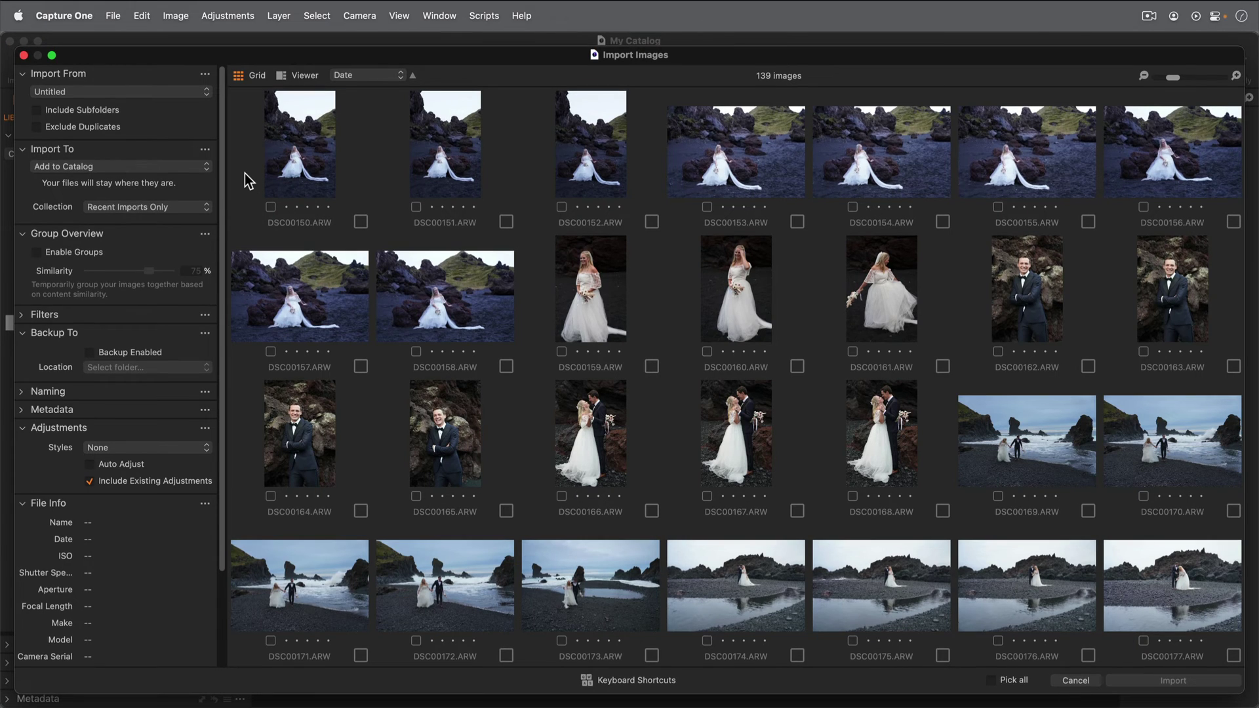
pyautogui.click(181, 168)
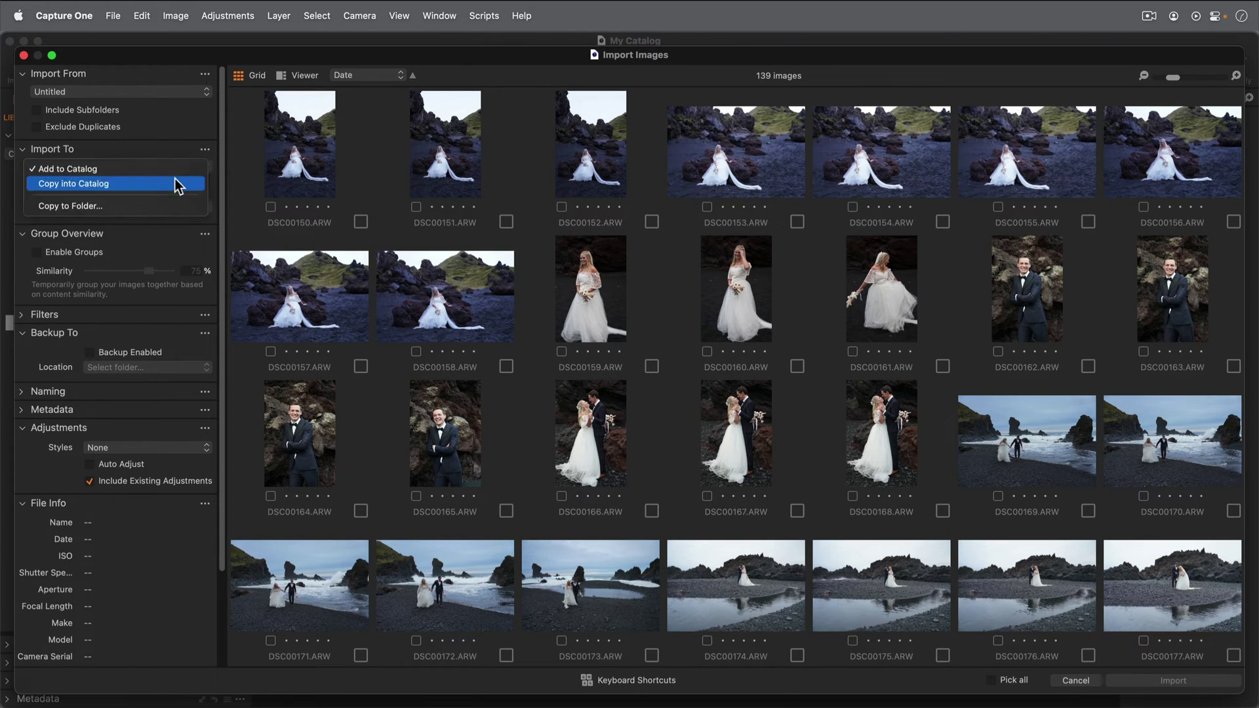
# Step: Copy imported files into a new Wedding folder created inside My Photography > Iceland
pyautogui.click(172, 207)
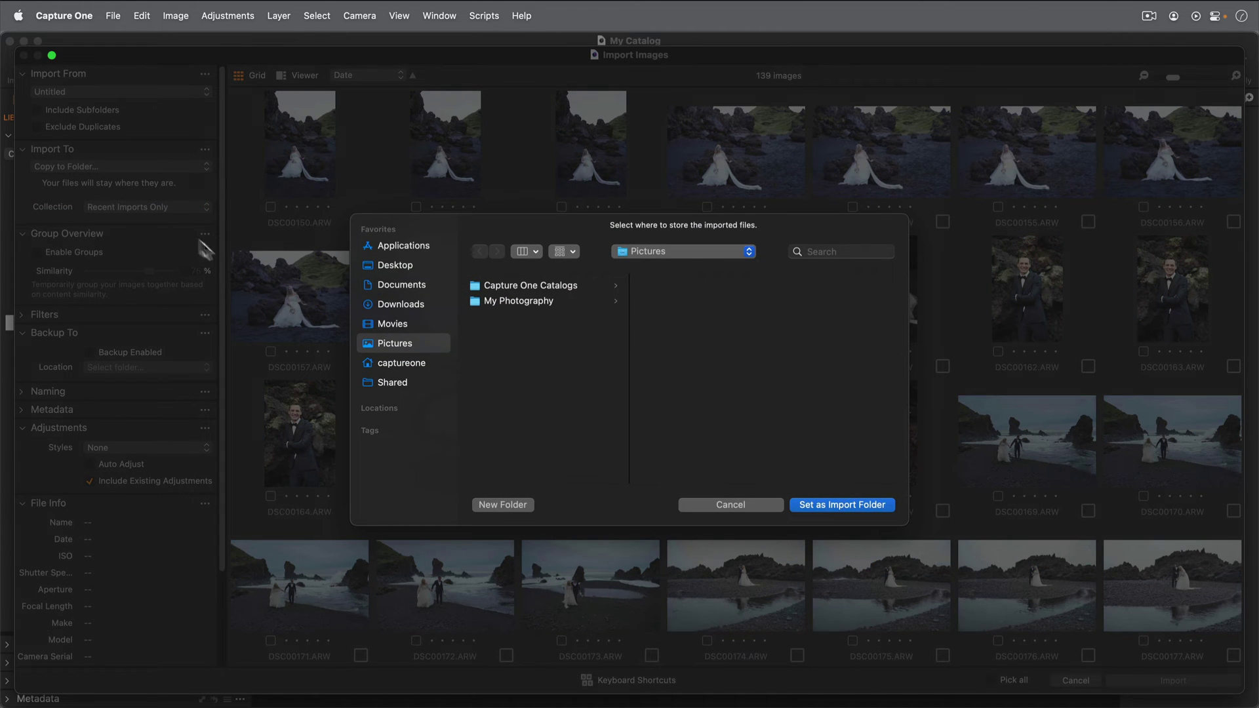
pyautogui.click(506, 306)
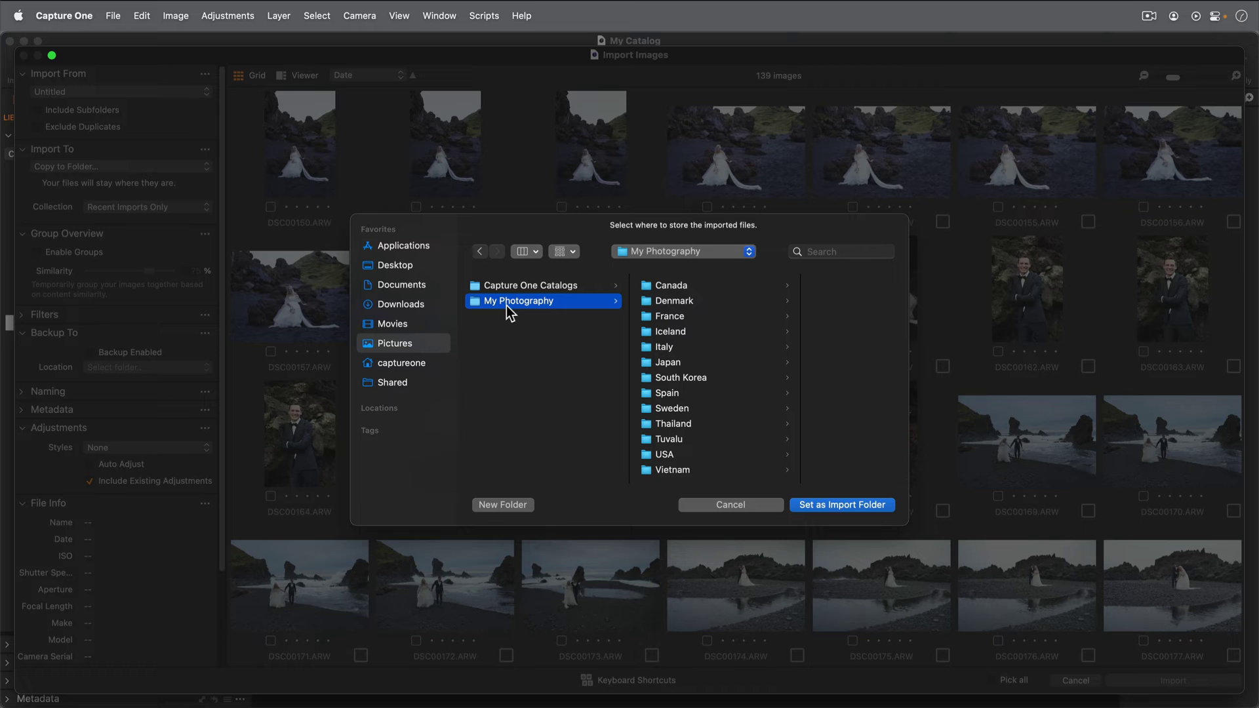
pyautogui.click(673, 332)
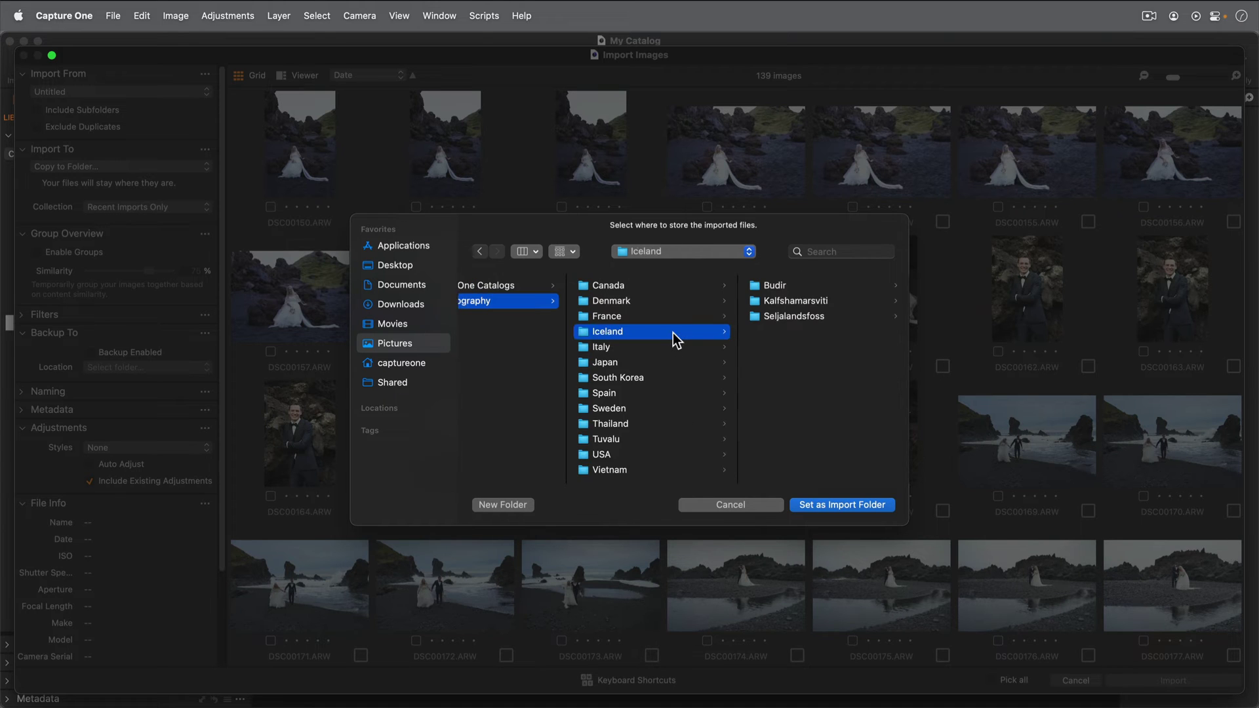
pyautogui.click(506, 507)
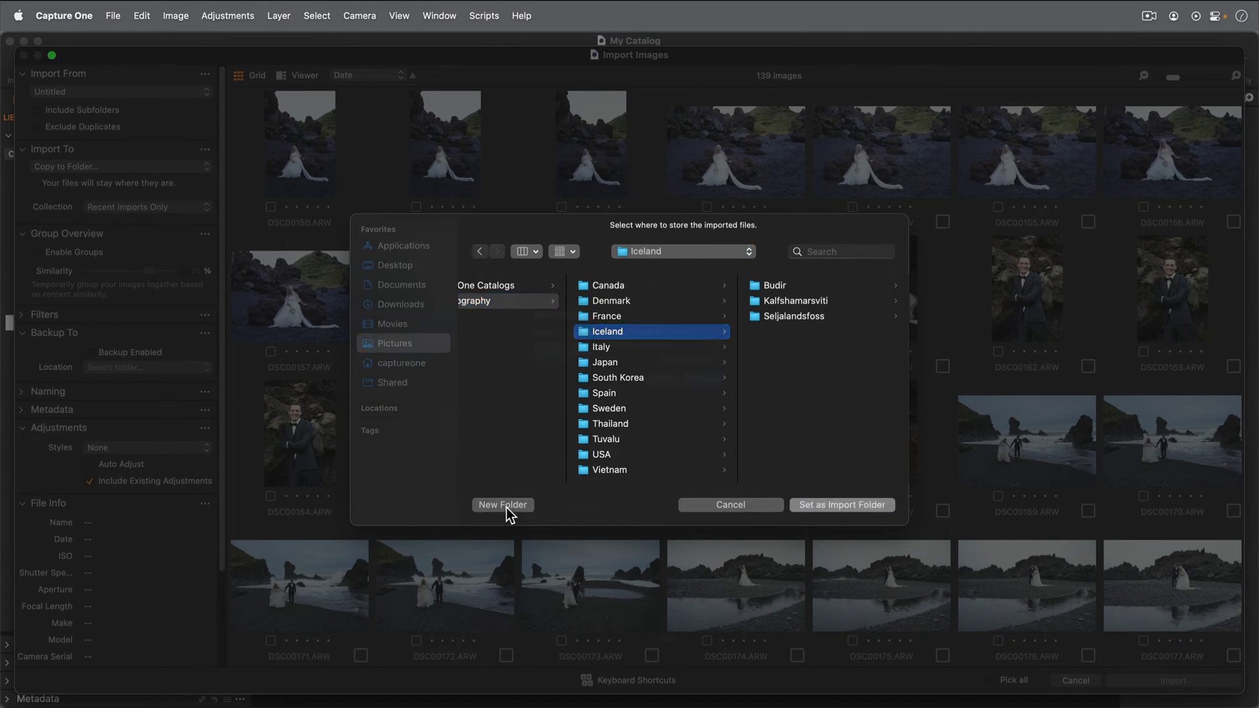
pyautogui.write('Wedding')
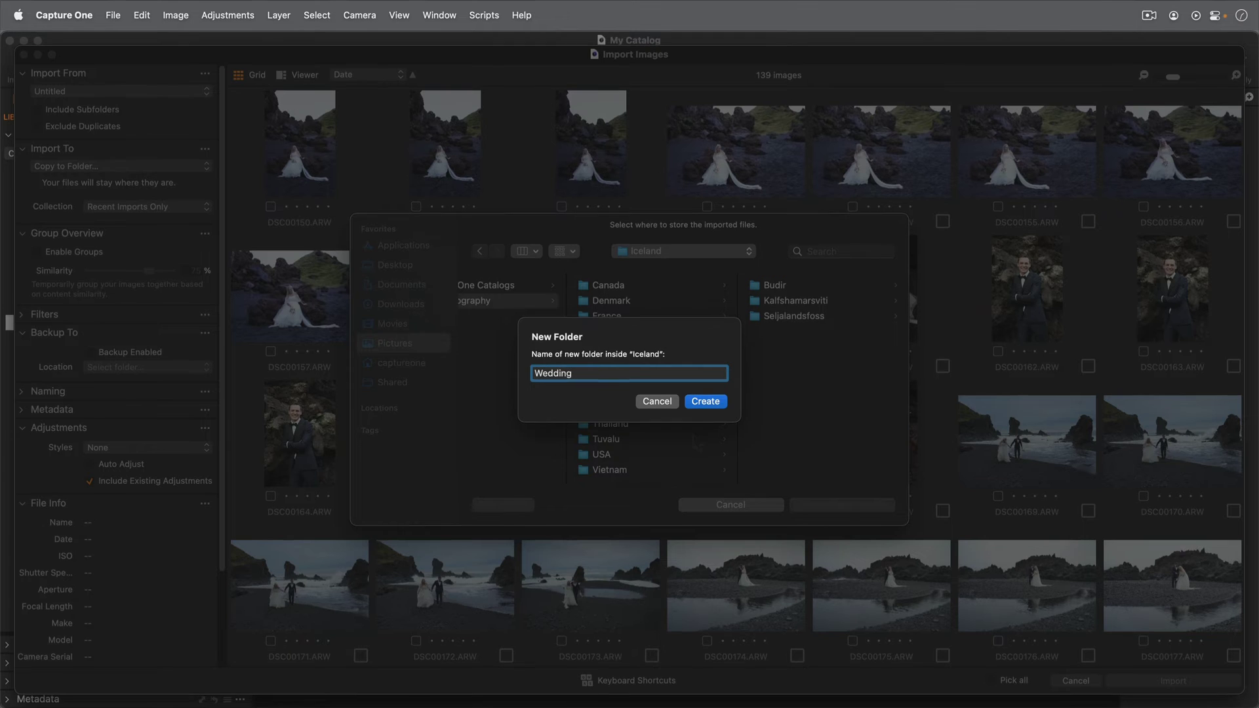
pyautogui.click(718, 405)
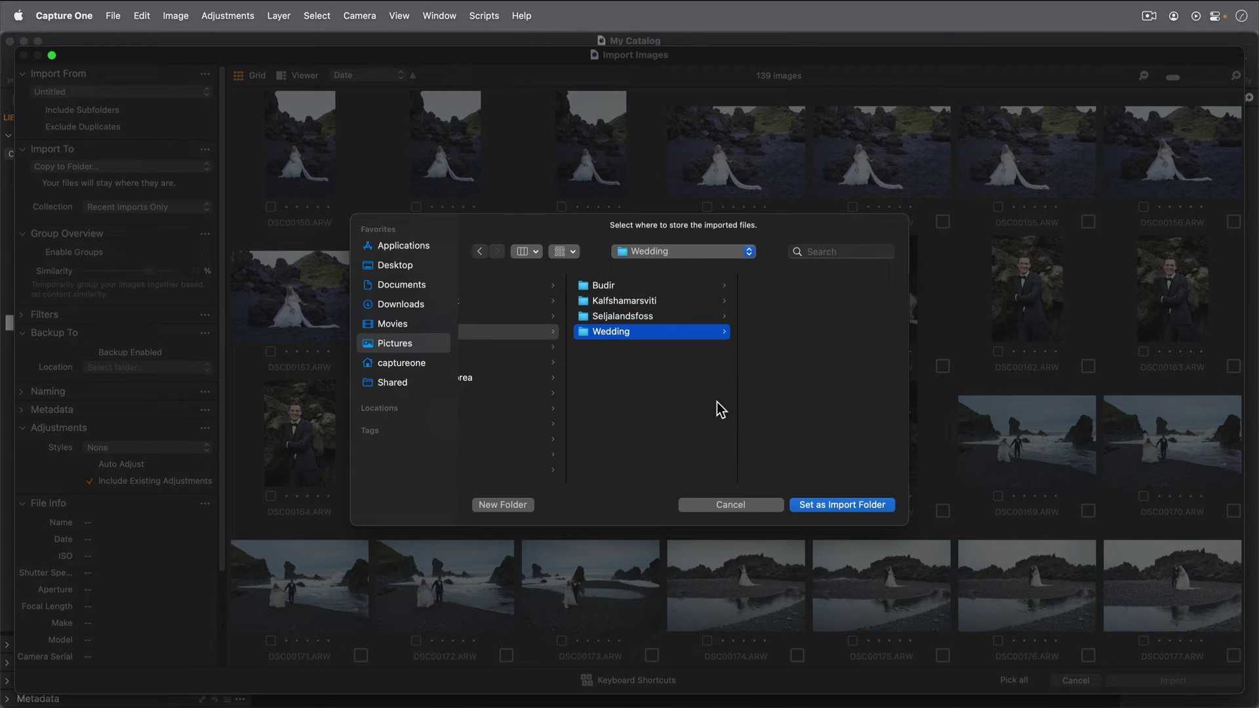
pyautogui.click(845, 509)
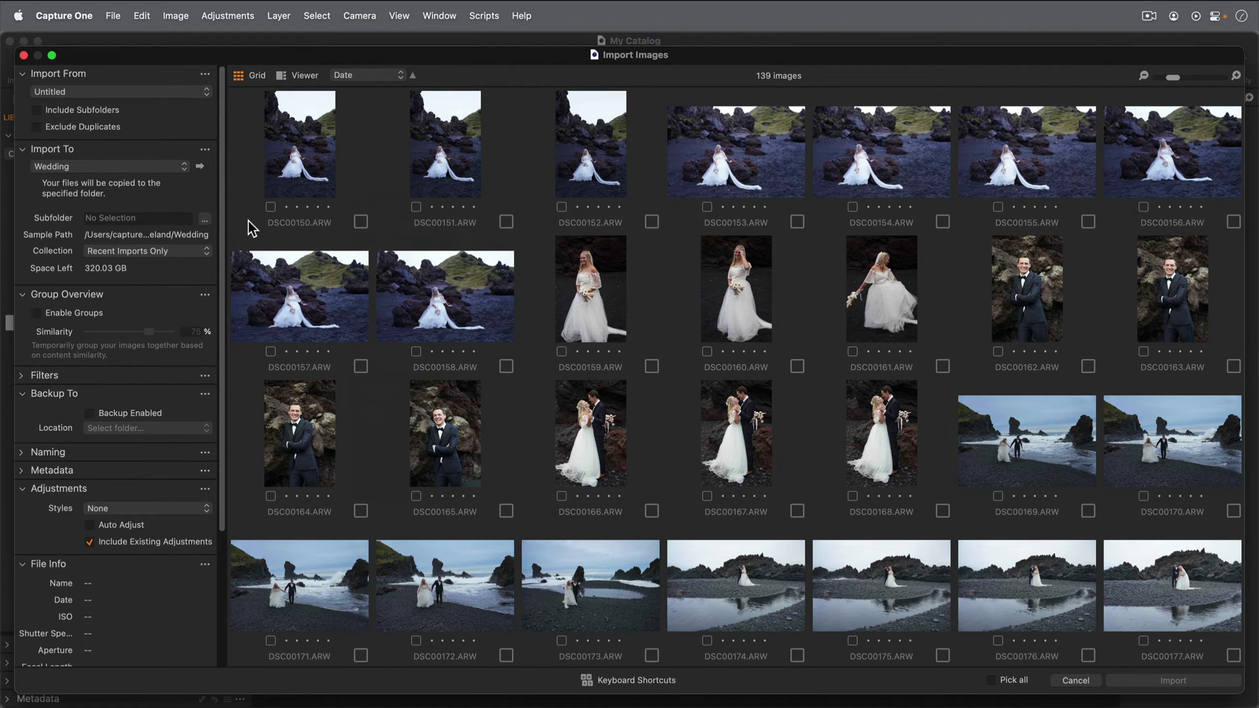
# Step: Set the import subfolder format to the Image Date token in yy-MM-dd form
pyautogui.click(205, 219)
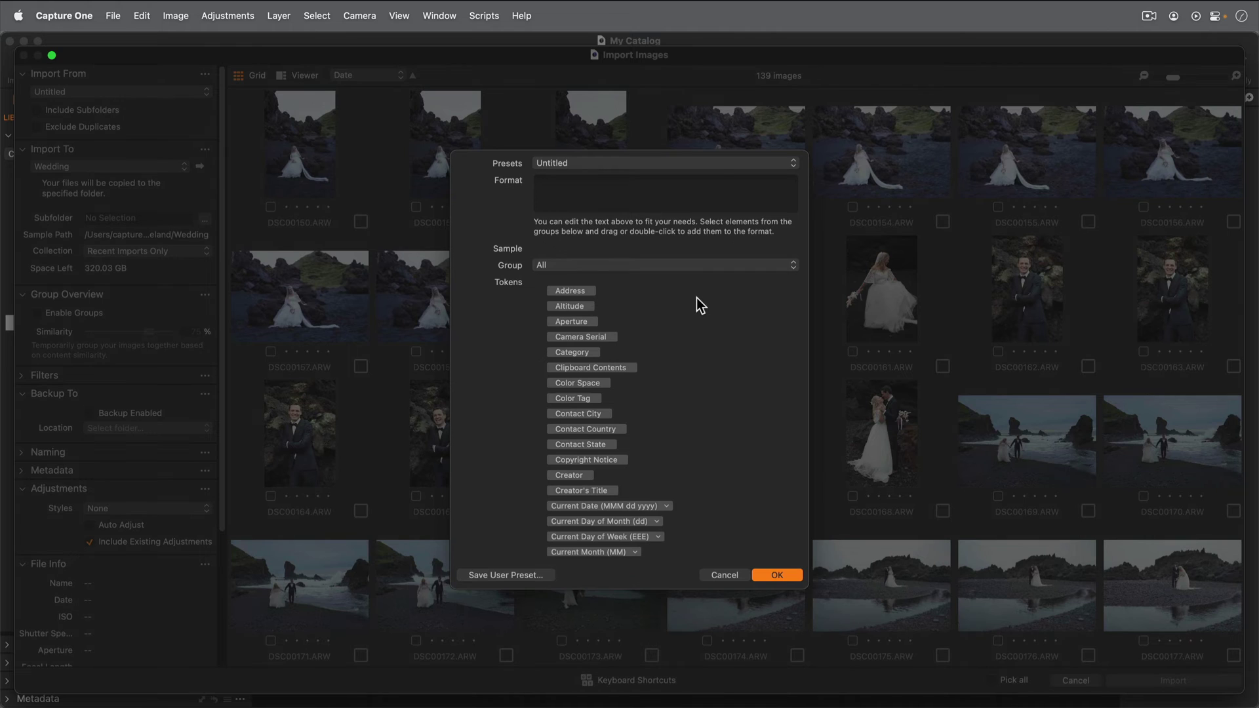
pyautogui.click(660, 263)
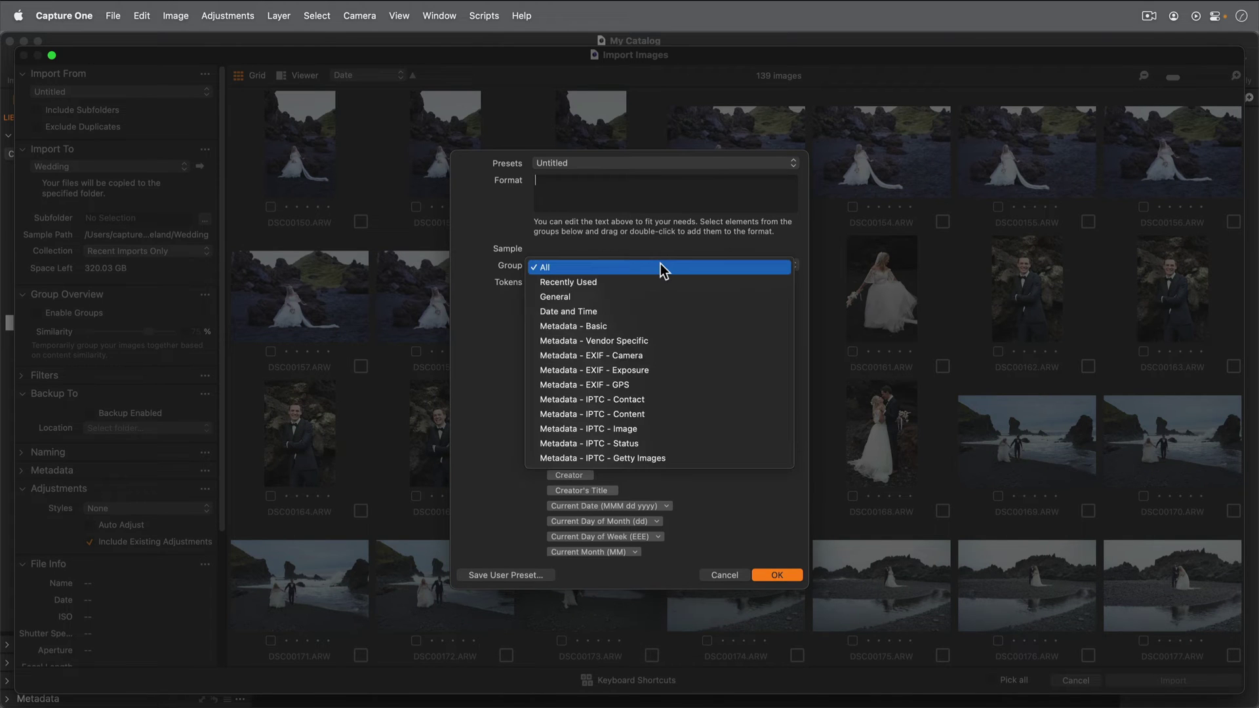
pyautogui.click(674, 309)
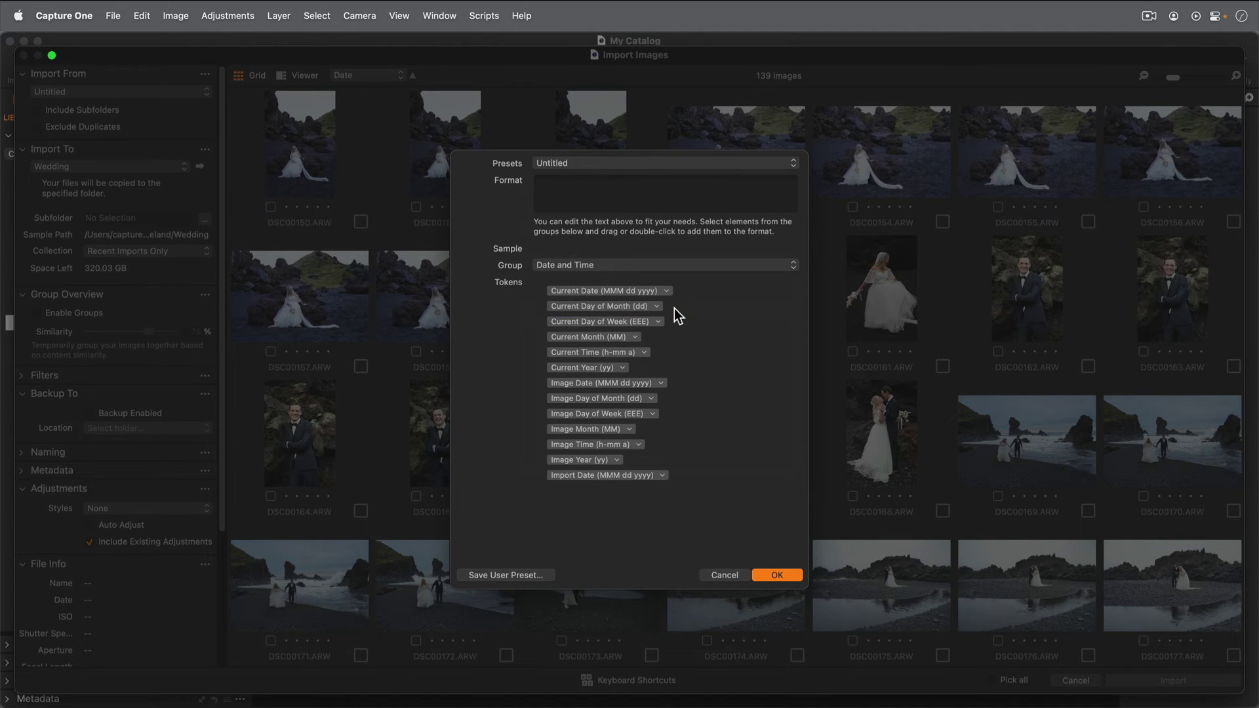
pyautogui.moveTo(648, 383); pyautogui.dragTo(656, 187)
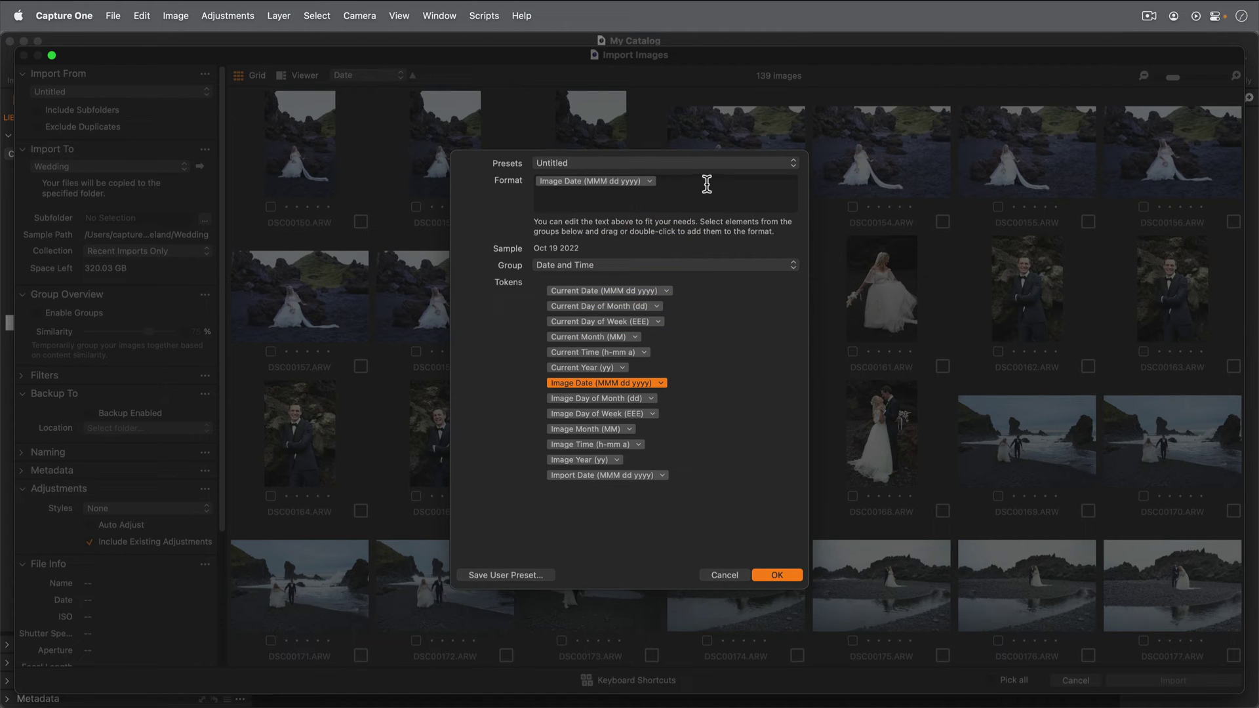
pyautogui.click(650, 182)
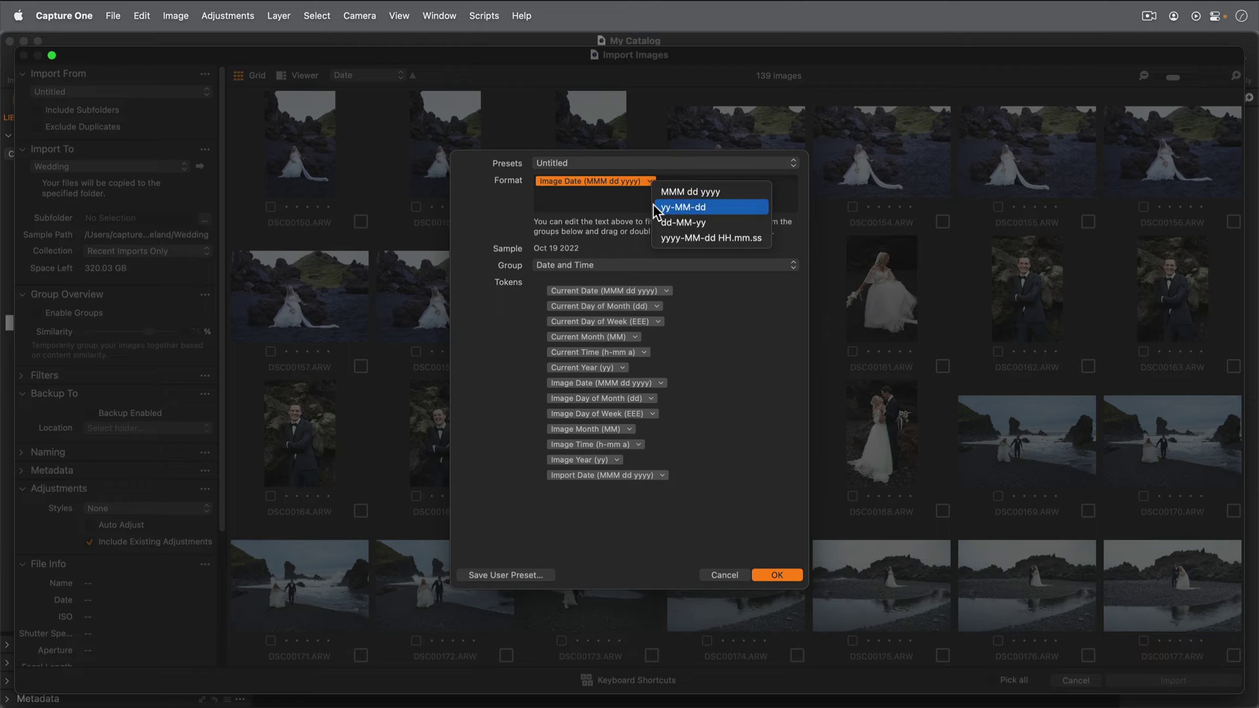
pyautogui.click(653, 206)
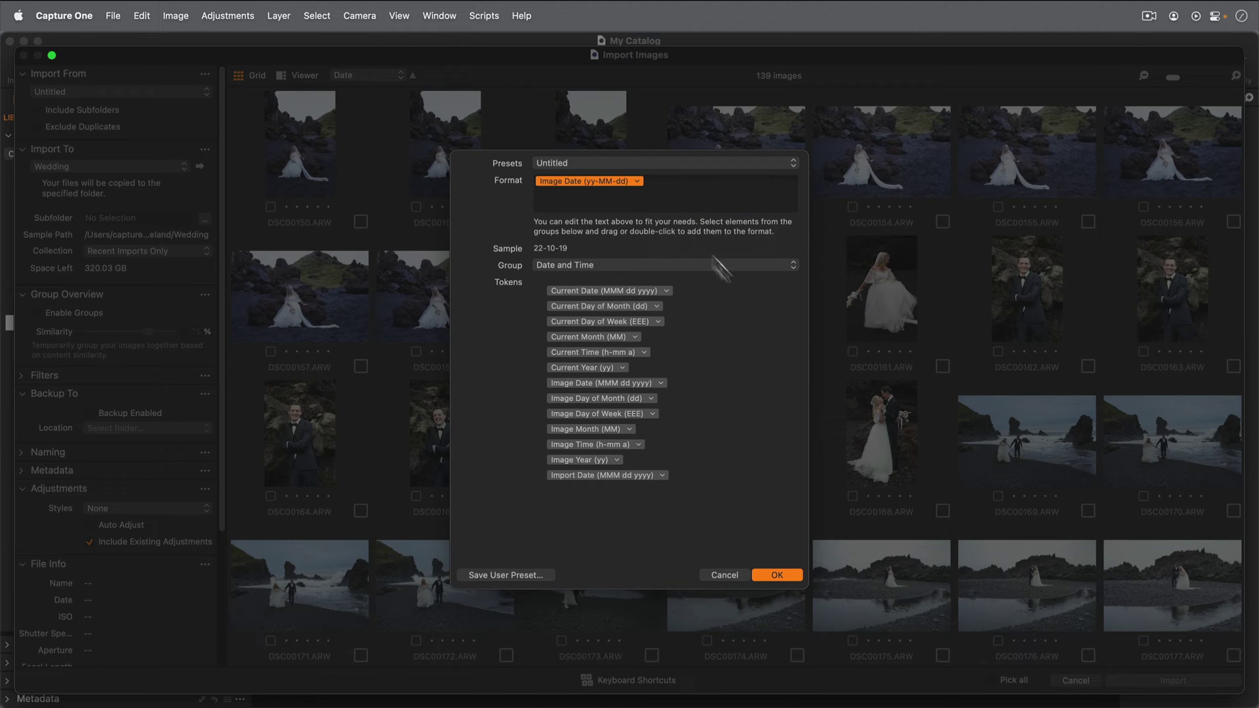
pyautogui.click(774, 575)
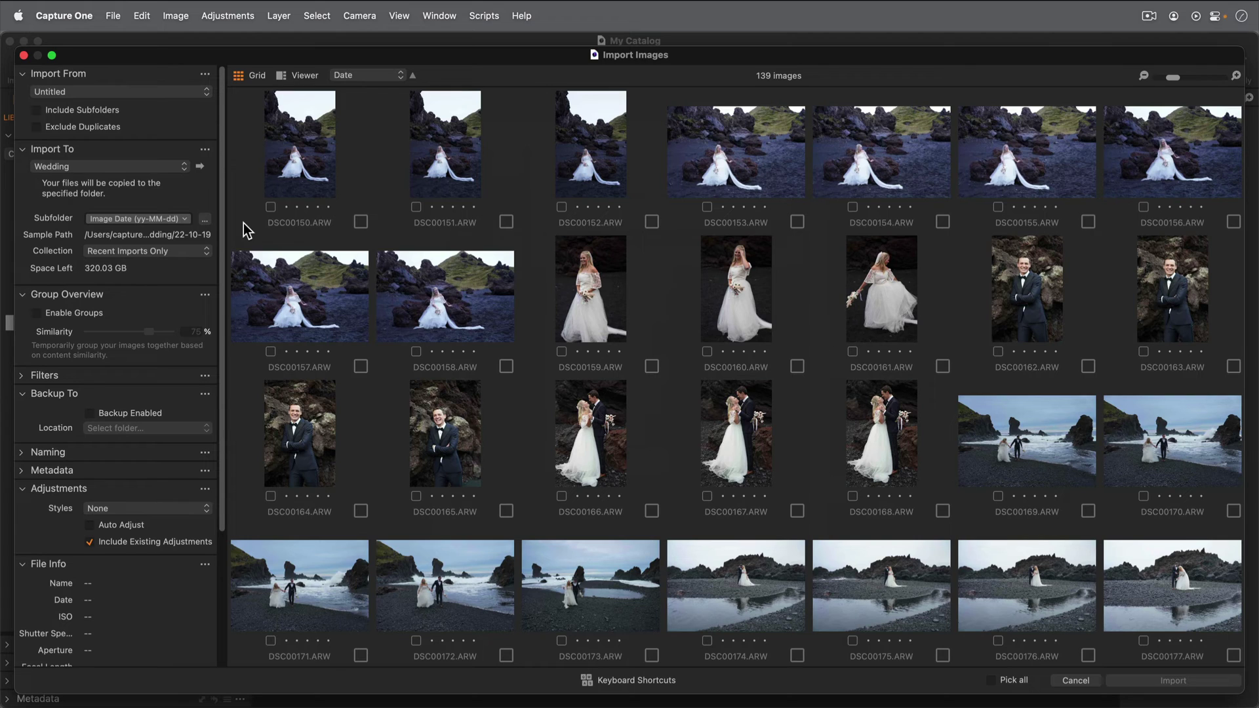
# Step: Set the import collection to Selected Album
pyautogui.click(200, 251)
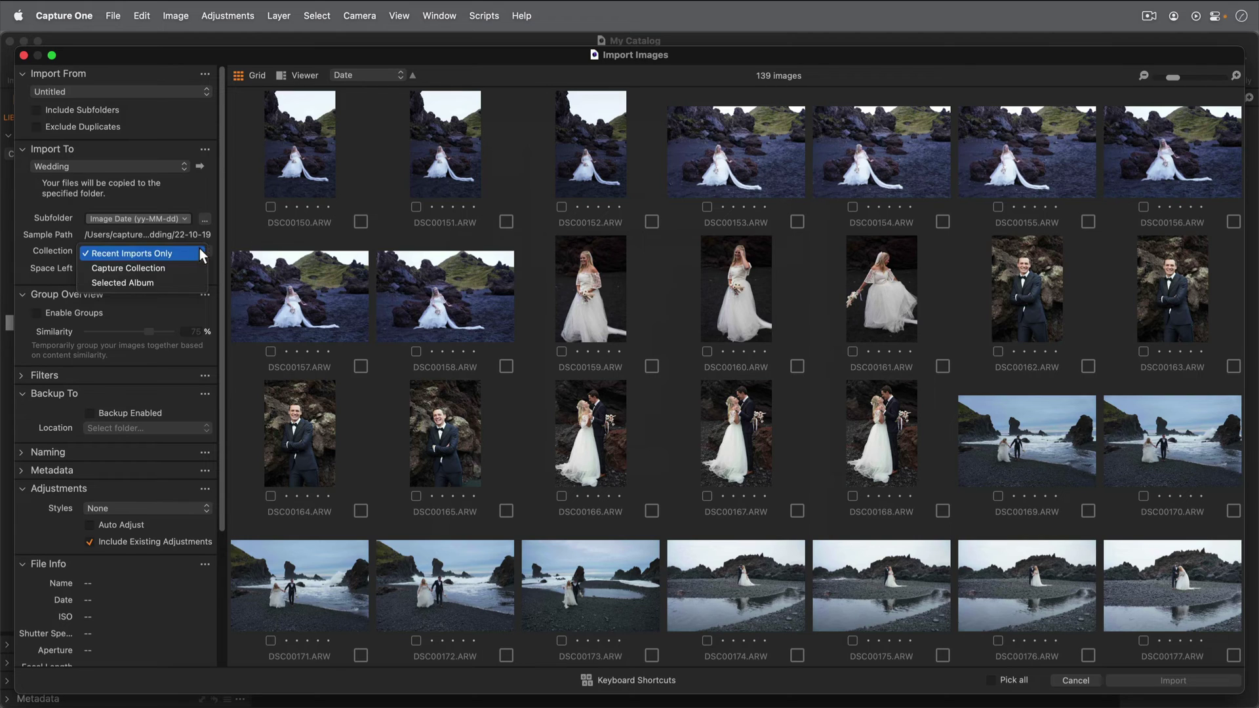
pyautogui.click(188, 284)
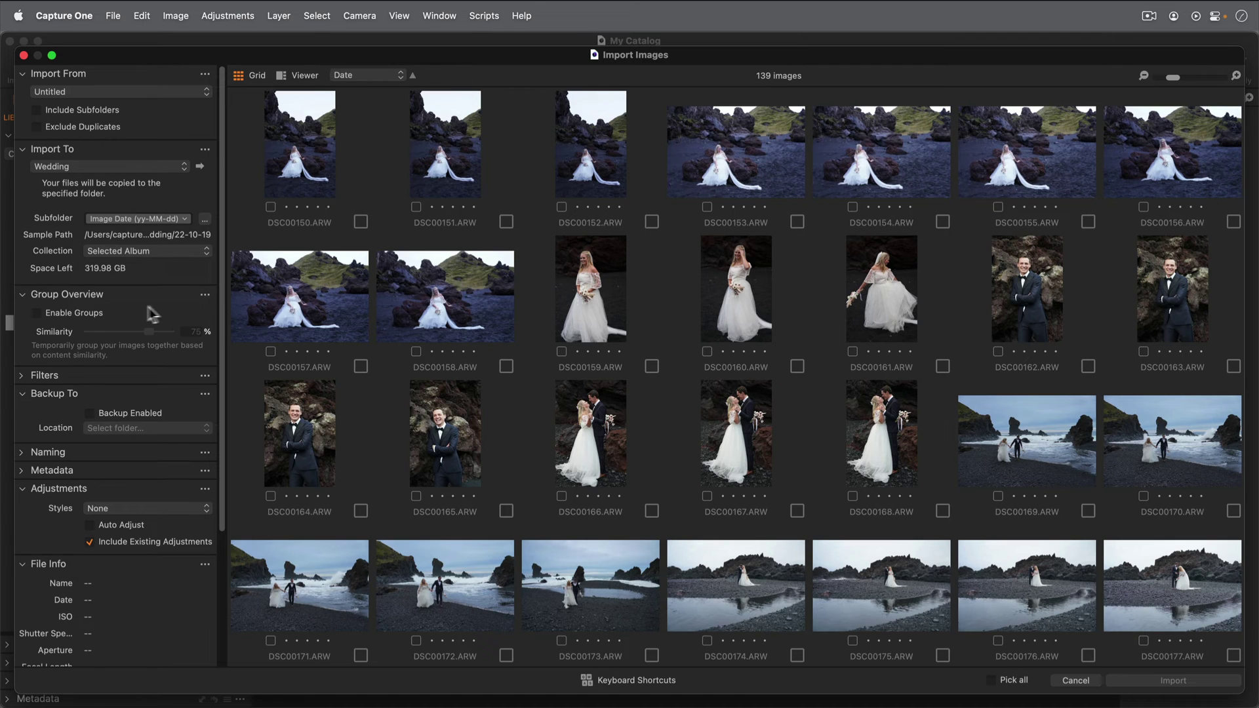
# Step: Enable grouping at 79 % similarity and switch to the single-image Viewer
pyautogui.click(98, 314)
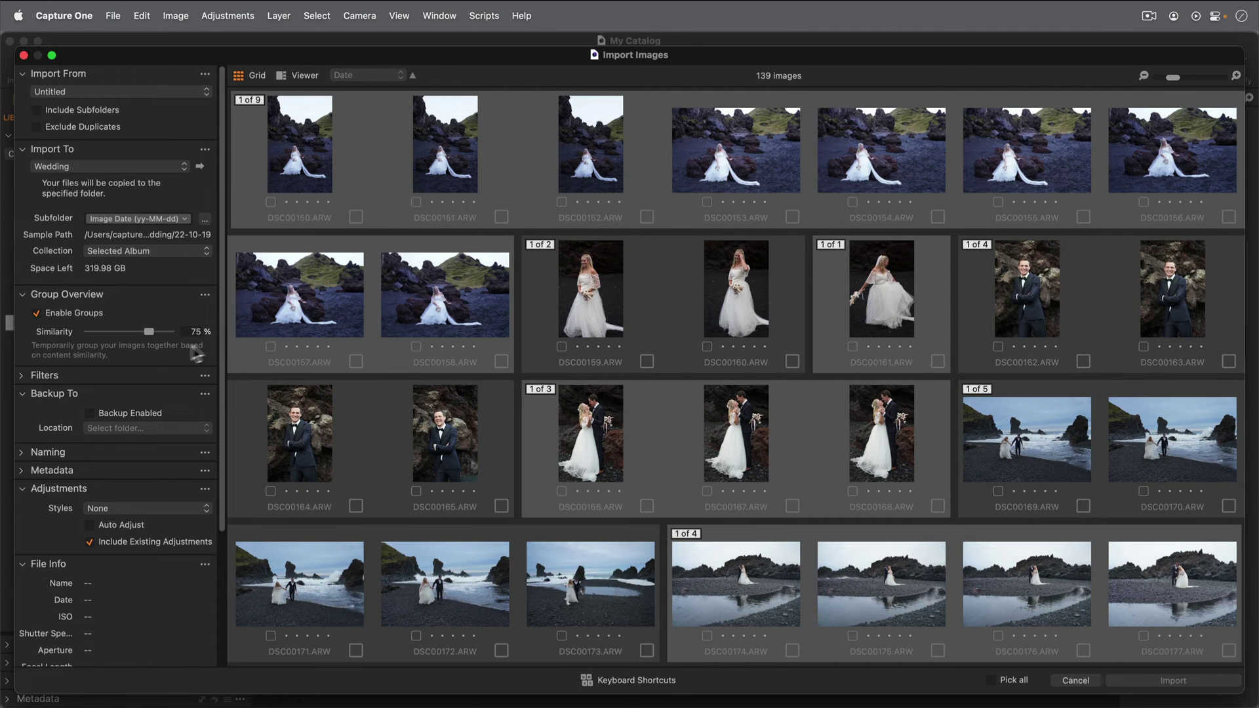
pyautogui.moveTo(153, 332); pyautogui.dragTo(125, 331)
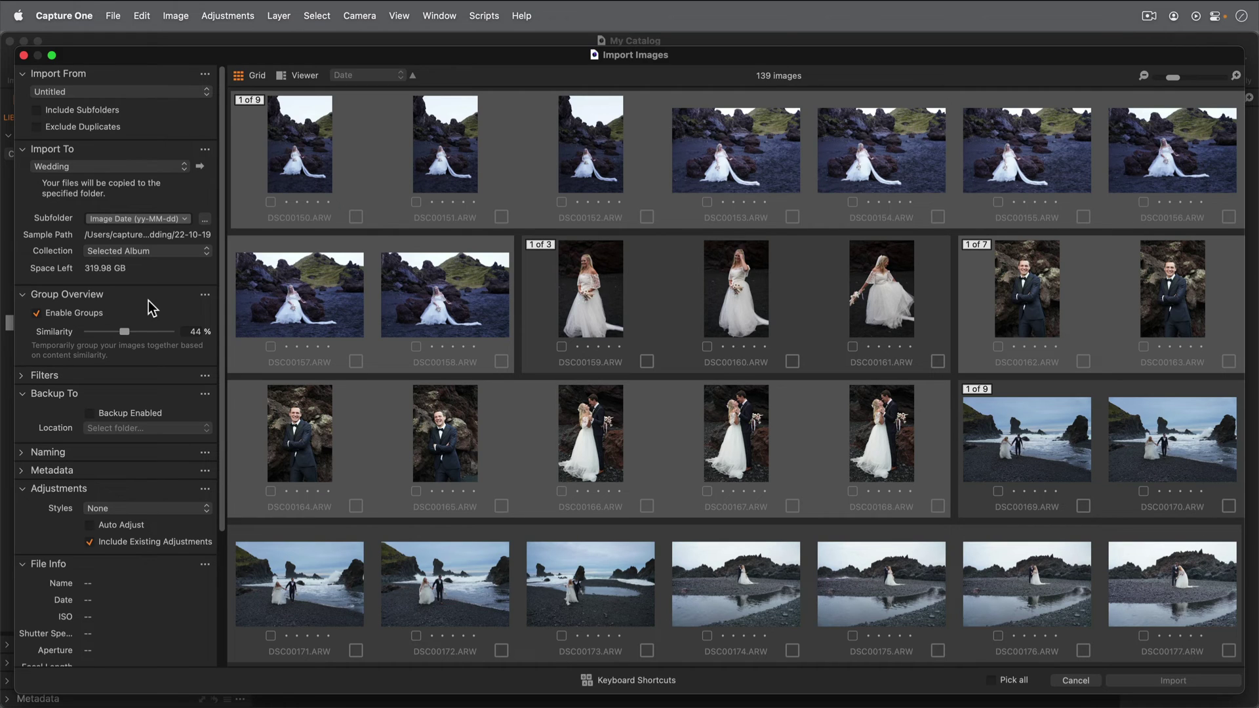
pyautogui.moveTo(128, 329); pyautogui.dragTo(155, 329)
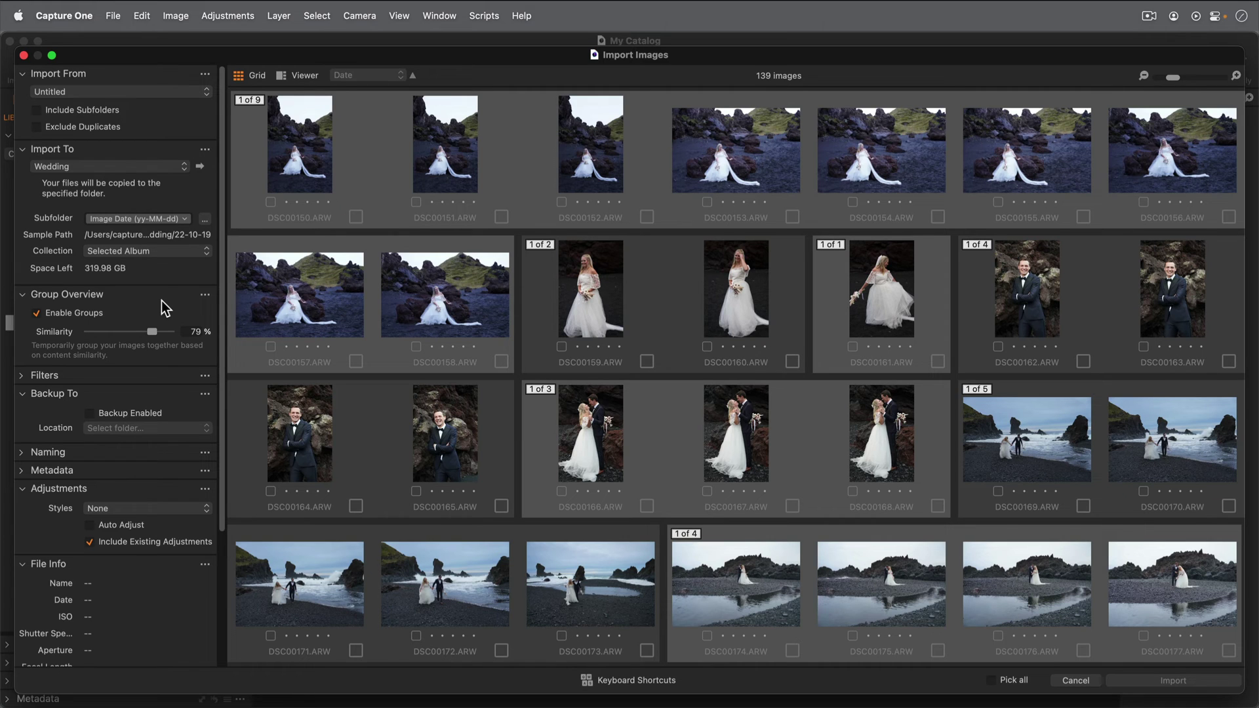
pyautogui.click(306, 75)
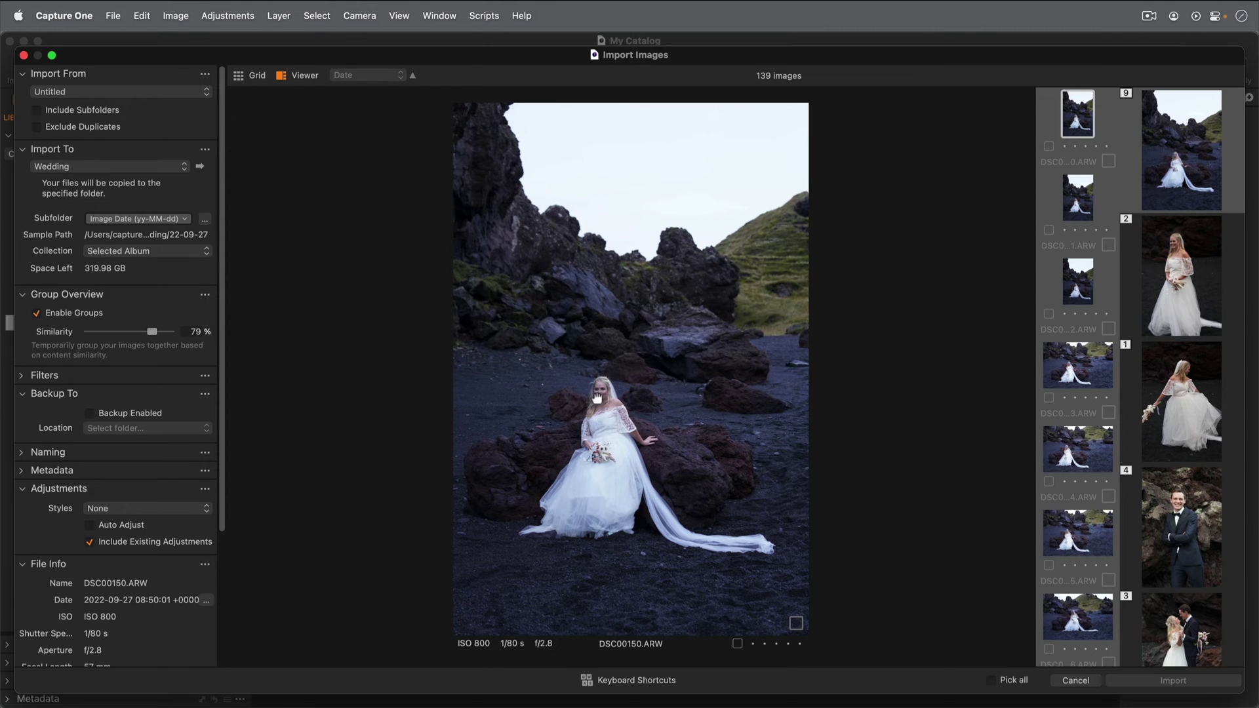
# Step: Check DSC00150's sharpness at 100%, then give it an orange label, five stars and a pick
pyautogui.click(597, 397)
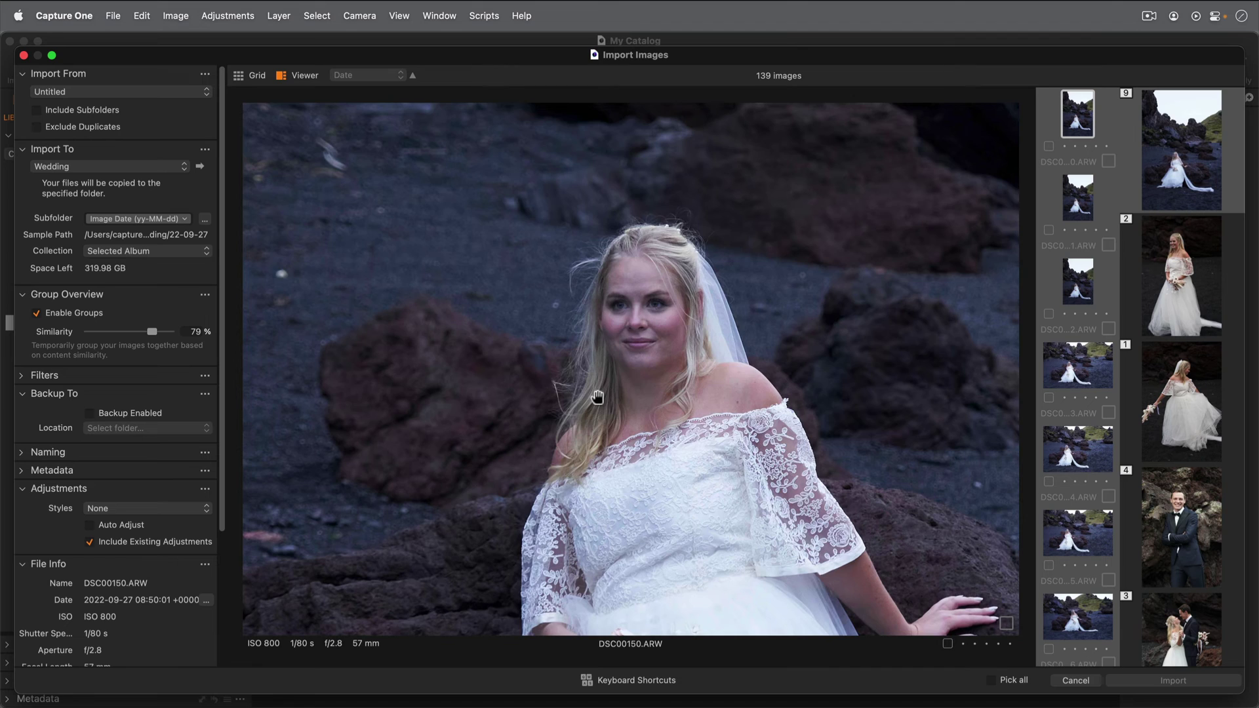
pyautogui.click(597, 398)
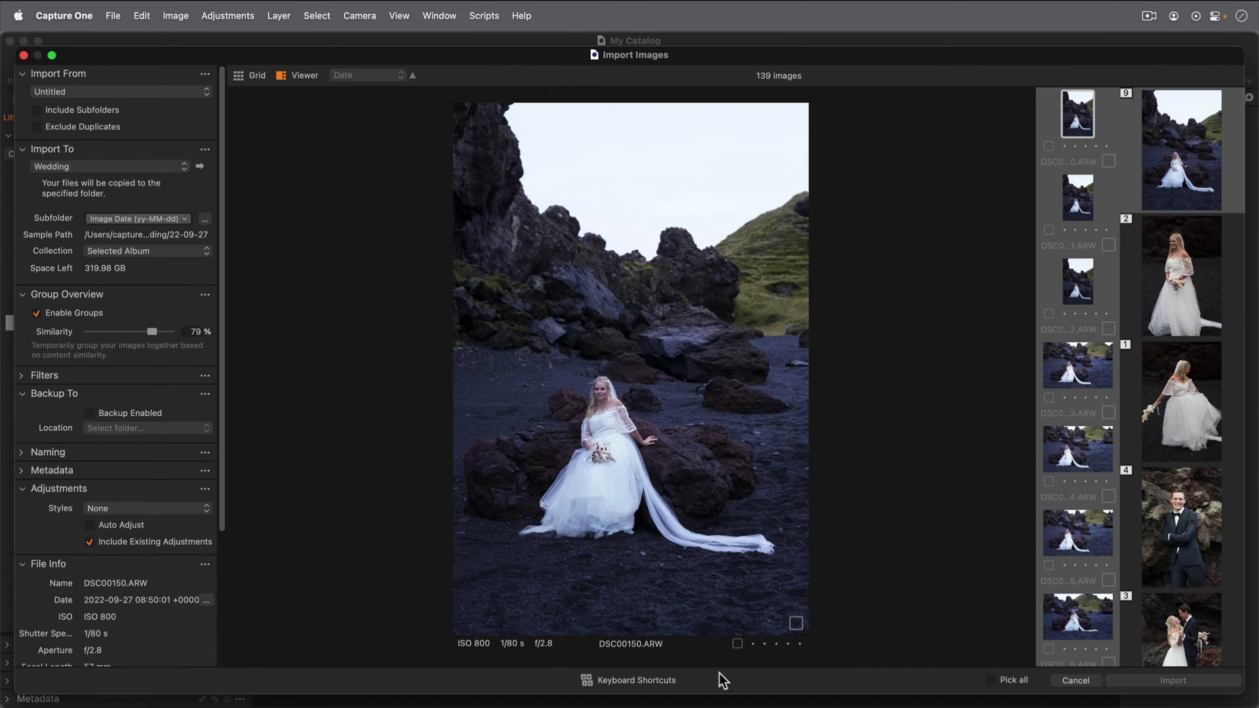
pyautogui.click(737, 644)
pyautogui.click(800, 643)
pyautogui.click(795, 624)
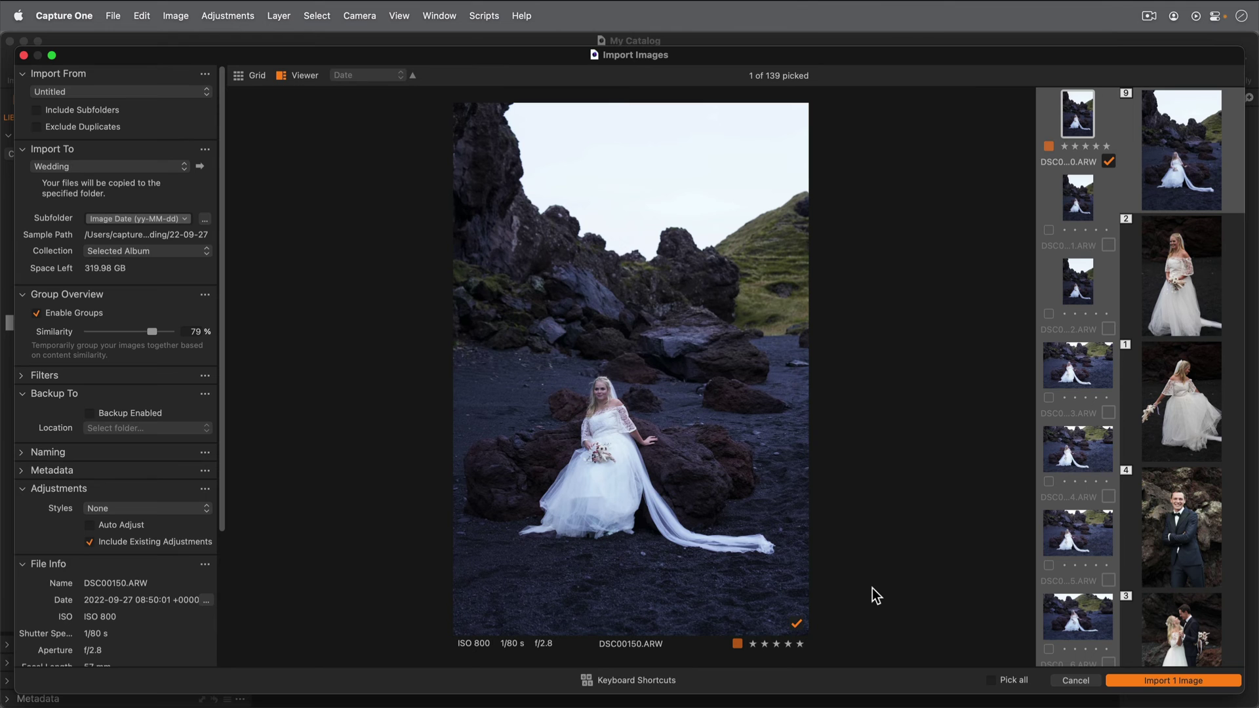
# Step: Compare the bride group's shots and pick DSC00160
pyautogui.press('Right')
pyautogui.press('Right')
pyautogui.press('Right')
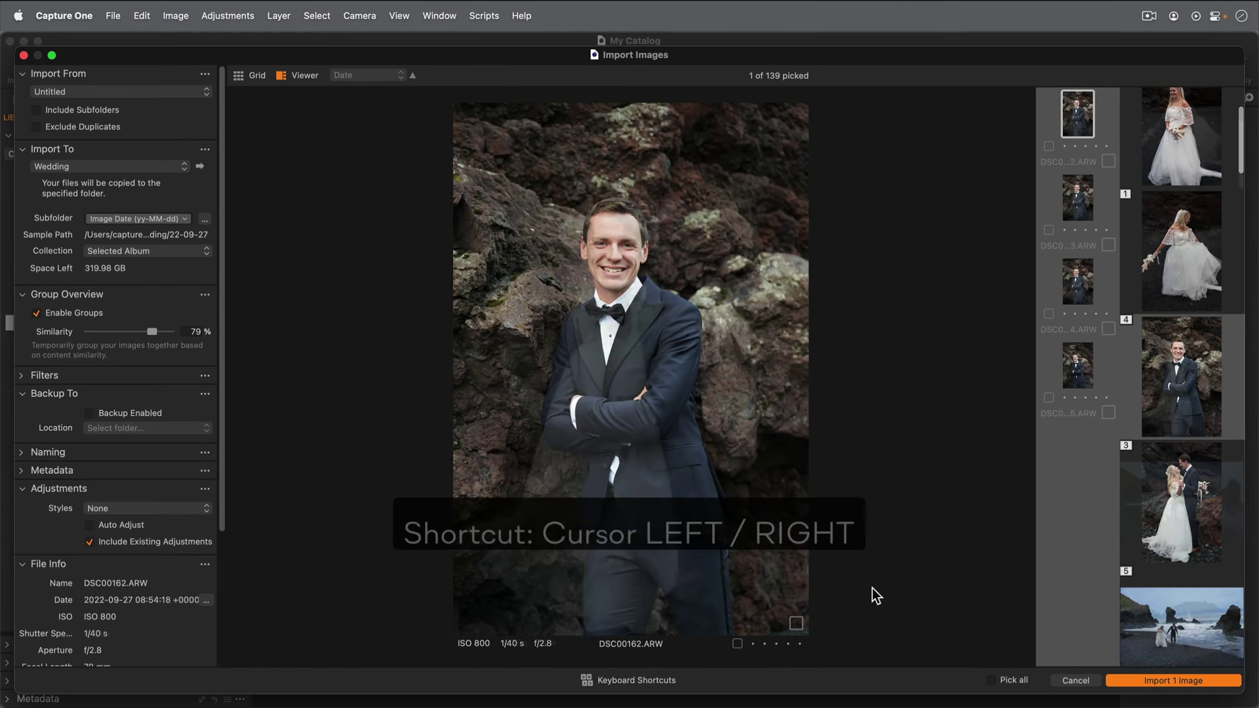
pyautogui.press('Right')
pyautogui.press('Right')
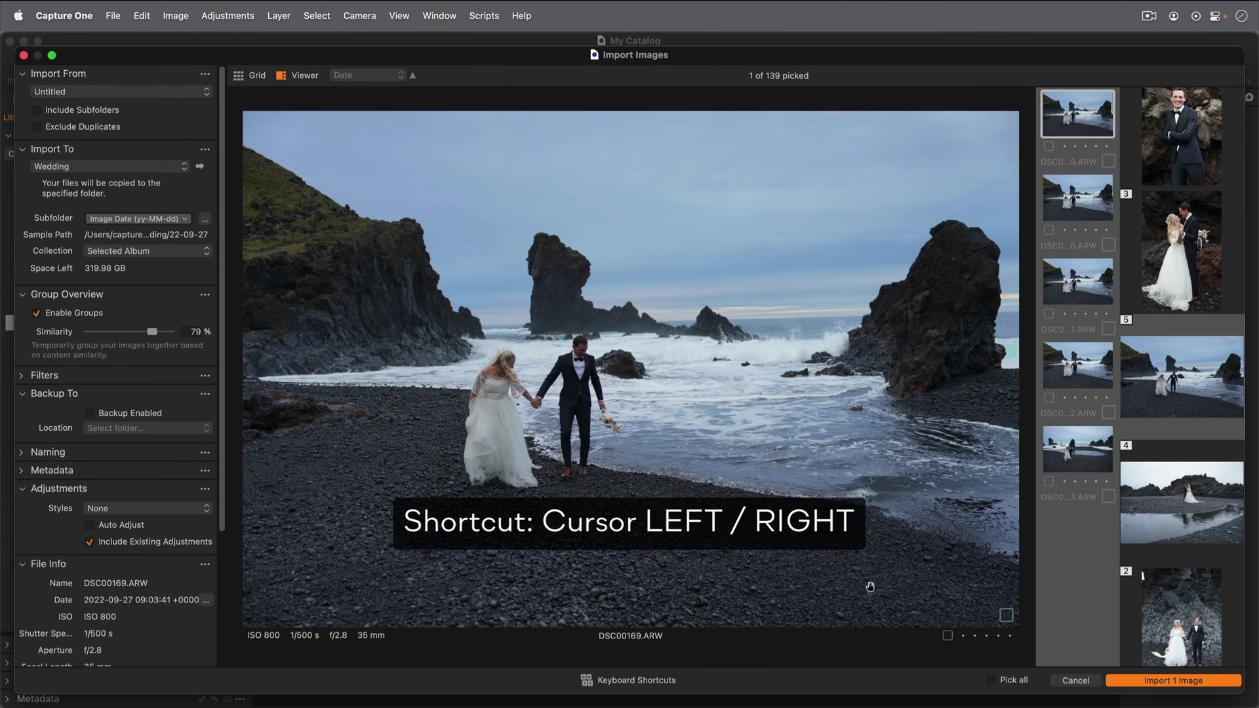
pyautogui.press('Left')
pyautogui.press('Left')
pyautogui.press('Left')
pyautogui.press('Left')
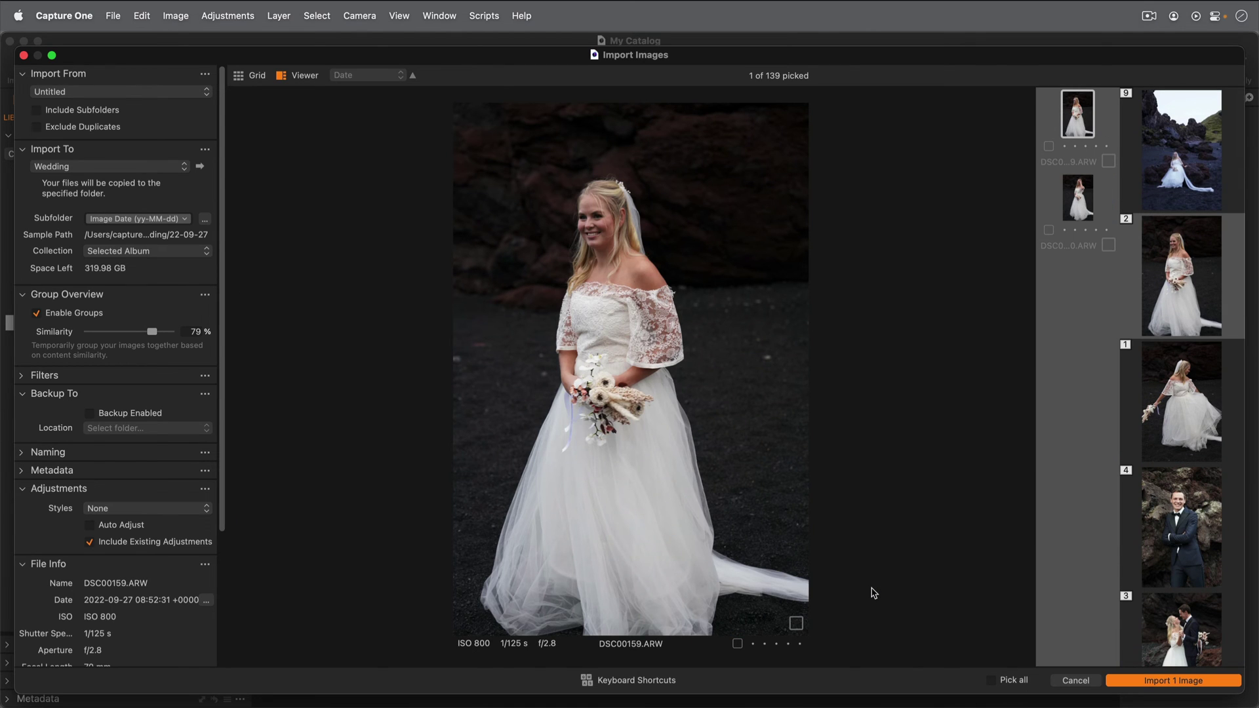
pyautogui.press('Down')
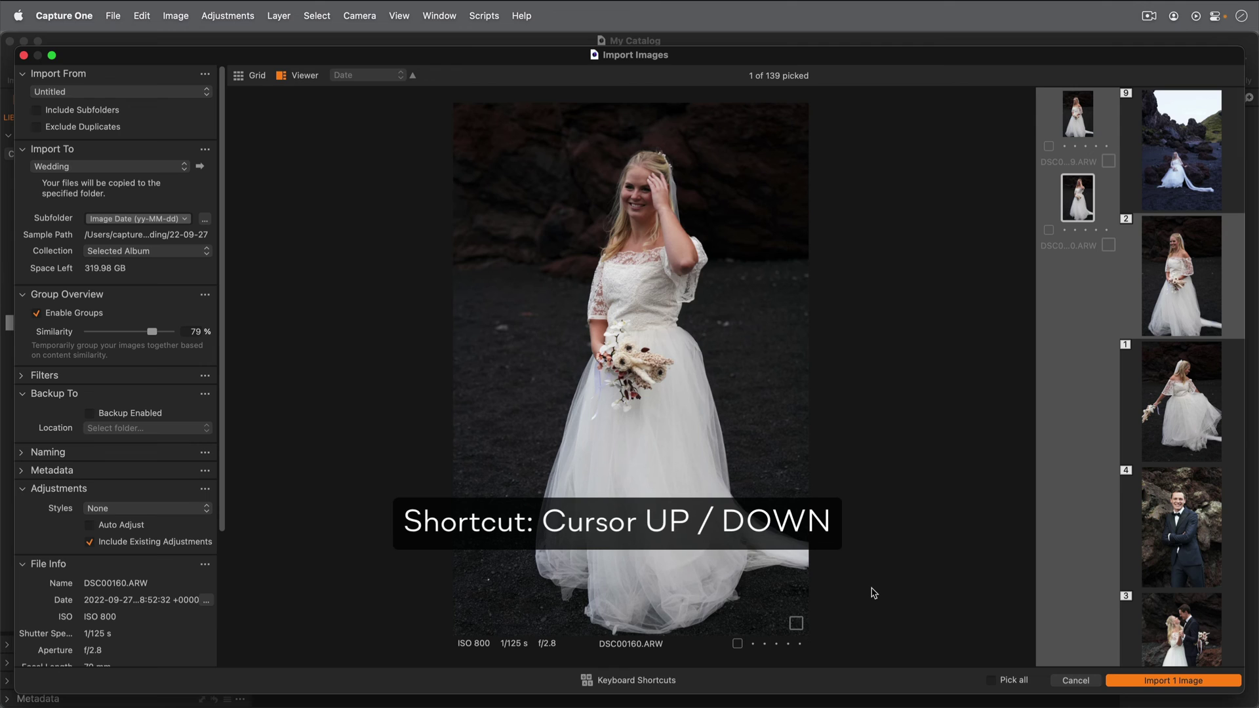
pyautogui.press('Up')
pyautogui.press('Down')
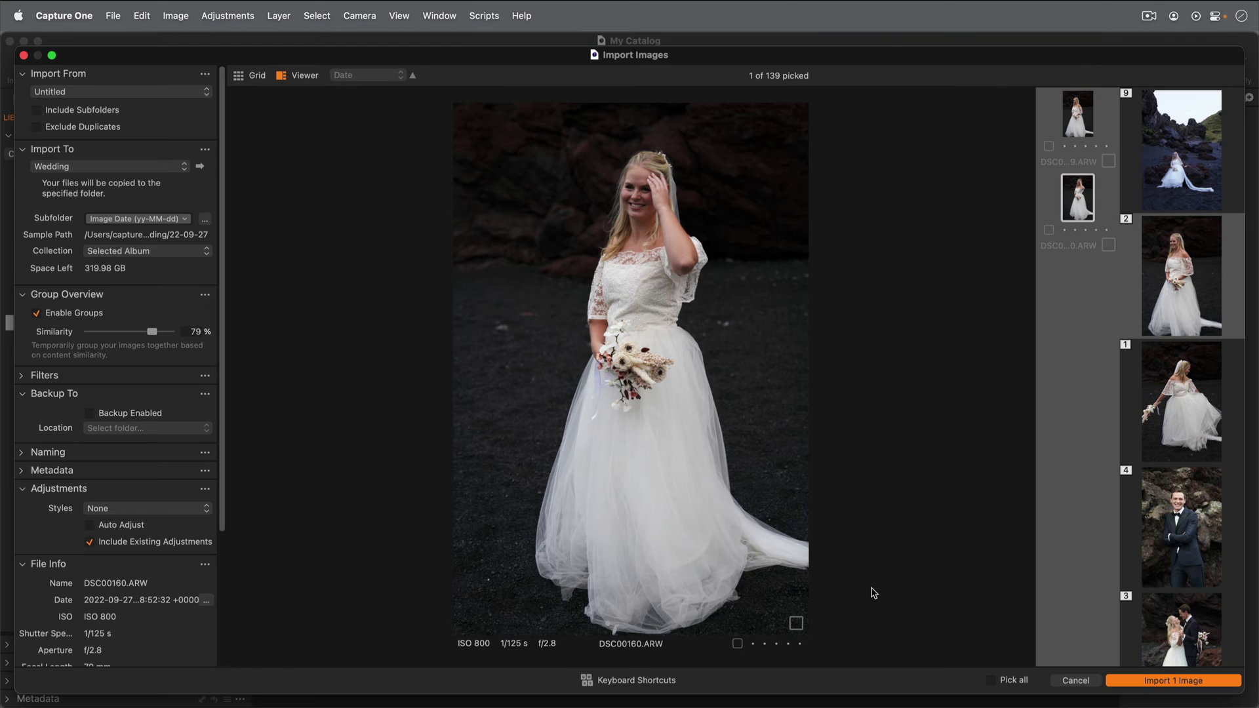
pyautogui.press('space')
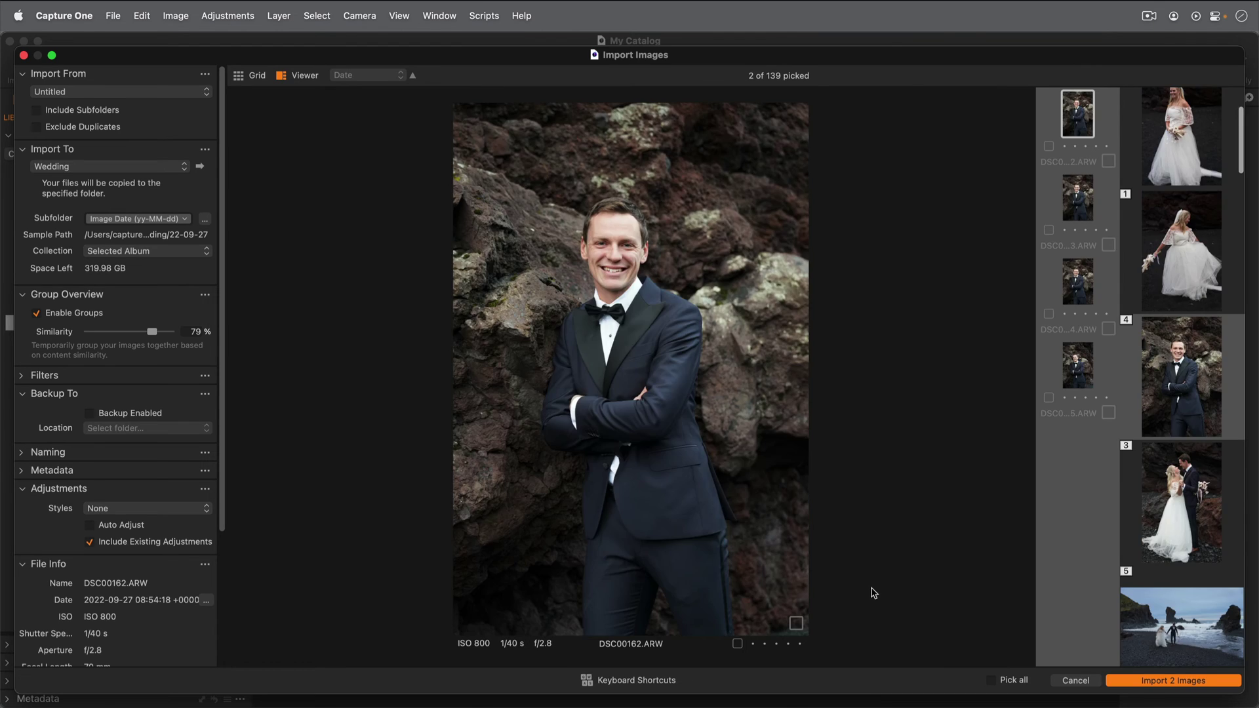
# Step: Pick groom shots DSC00165 and DSC00163 and couple shot DSC00167
pyautogui.press('Right')
pyautogui.press('Down')
pyautogui.press('Down')
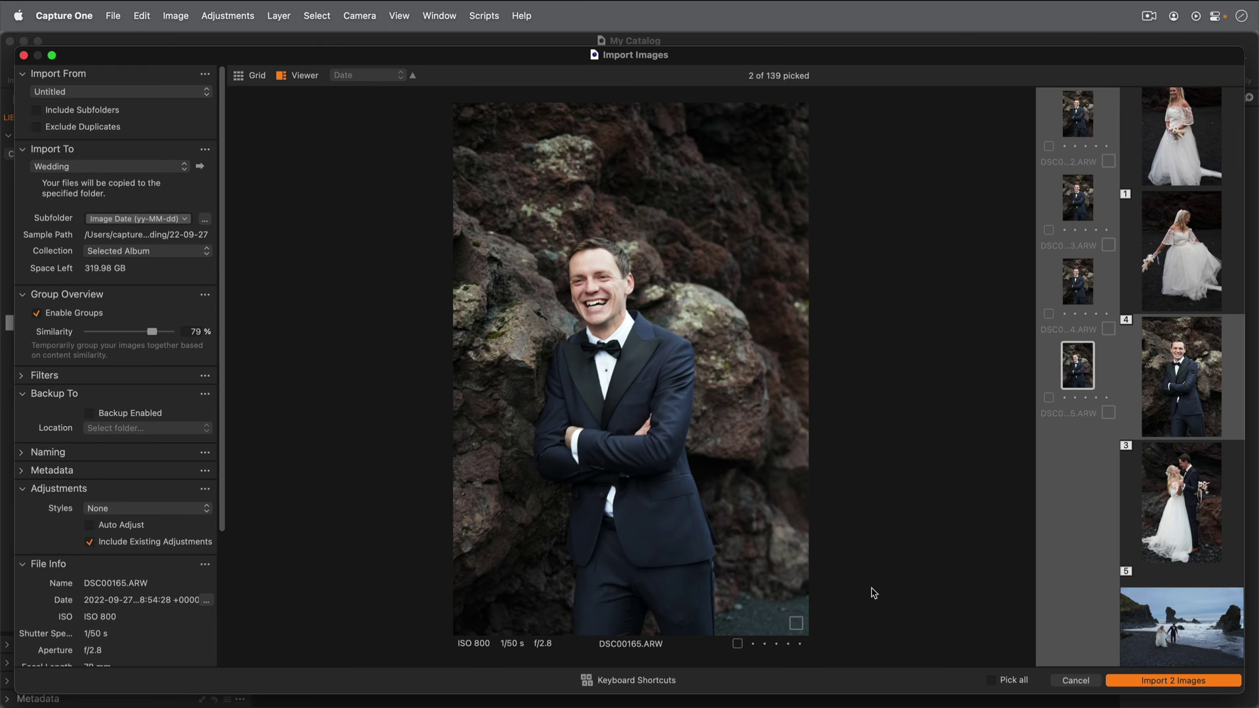
pyautogui.press('space')
pyautogui.press('Up')
pyautogui.press('Up')
pyautogui.press('space')
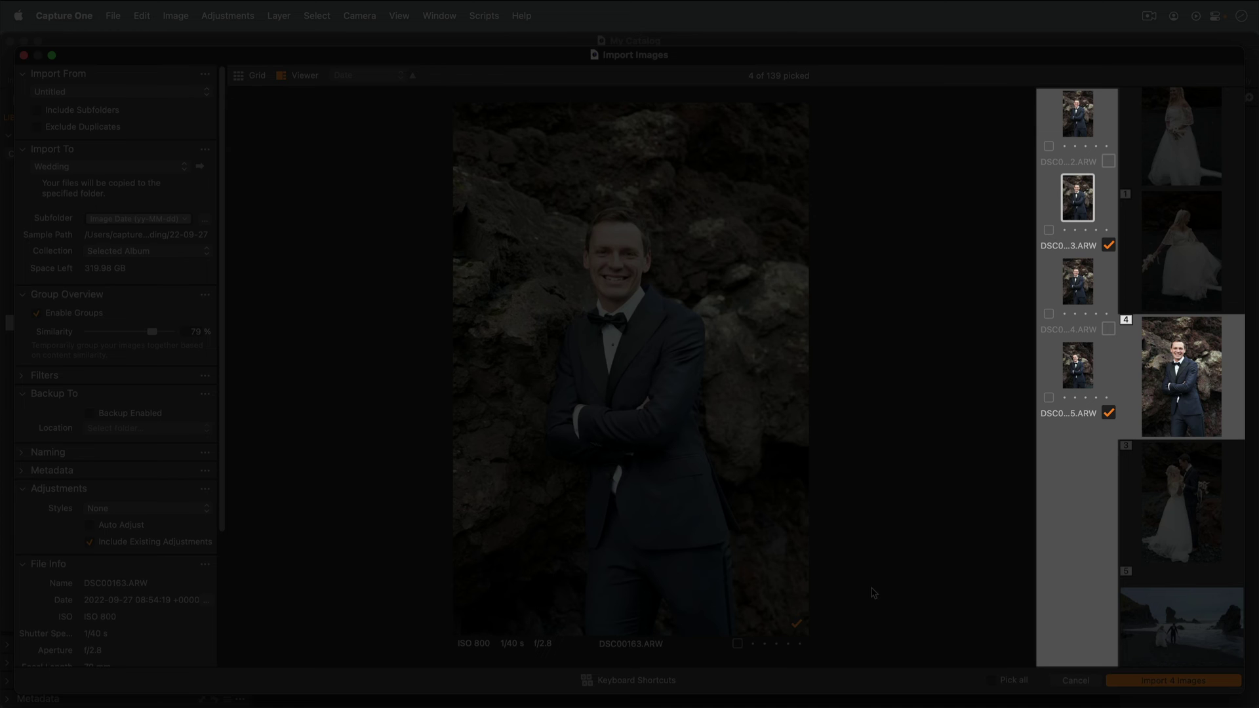
pyautogui.press('Right')
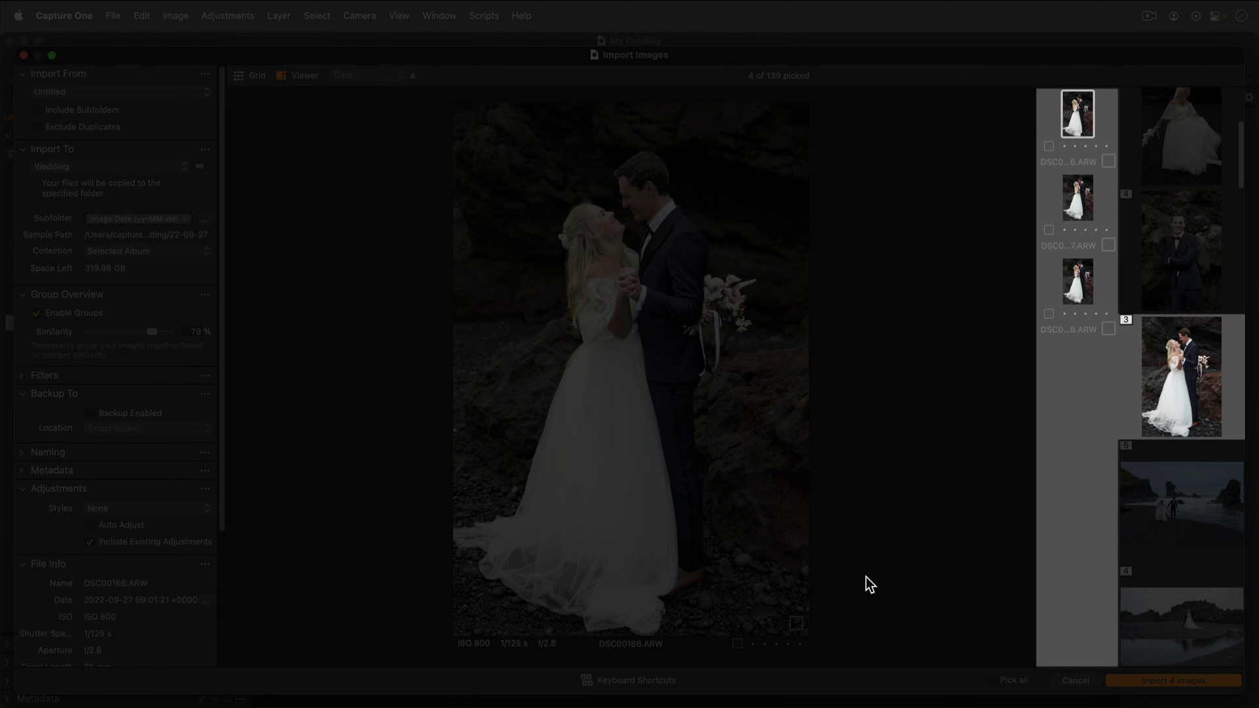
pyautogui.press('Down')
pyautogui.press('space')
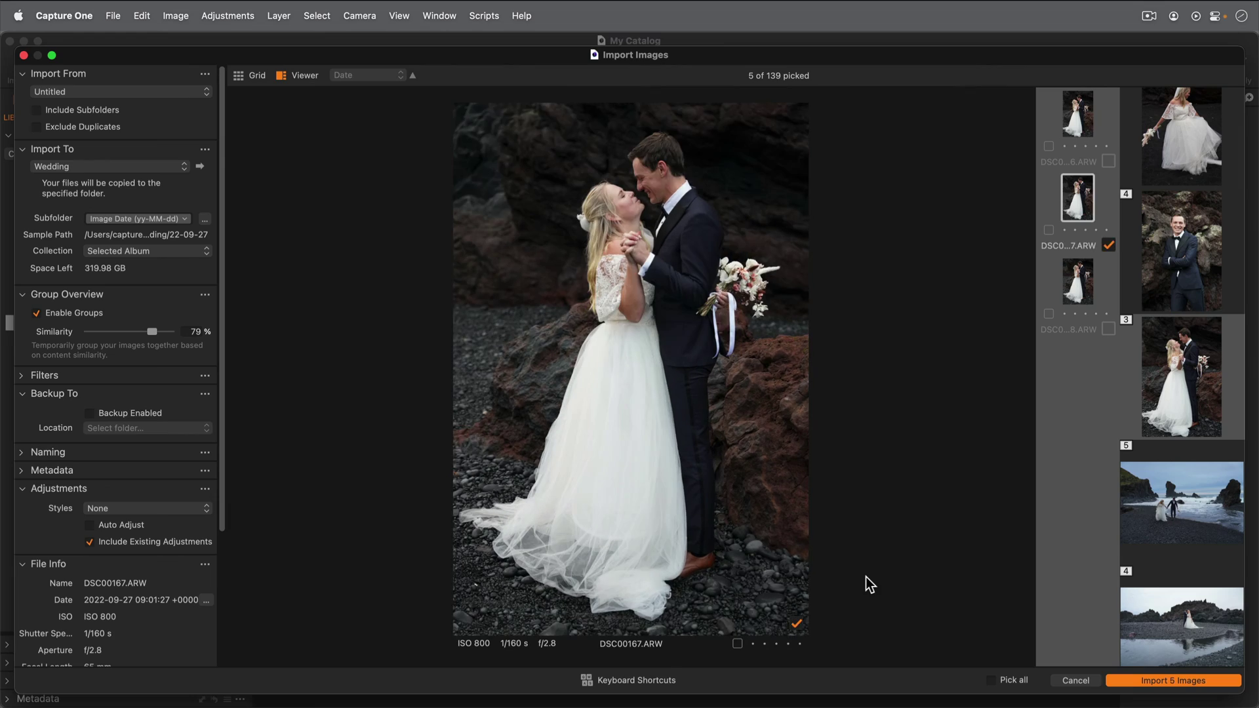
# Step: Pick keepers from the beach, house, church, groom and geyser groups through DSC00288
pyautogui.press('Right')
pyautogui.press('Down')
pyautogui.press('Down')
pyautogui.press('Down')
pyautogui.press('Down')
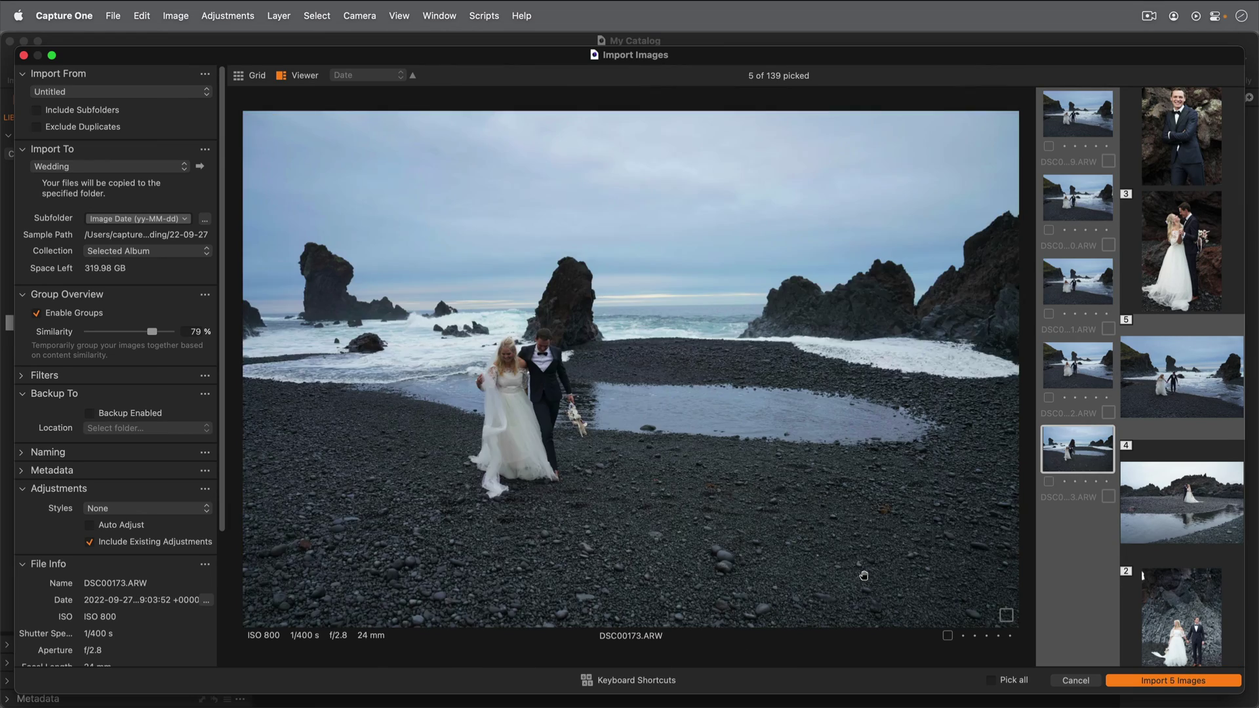
pyautogui.press('Up')
pyautogui.press('space')
pyautogui.press('Right')
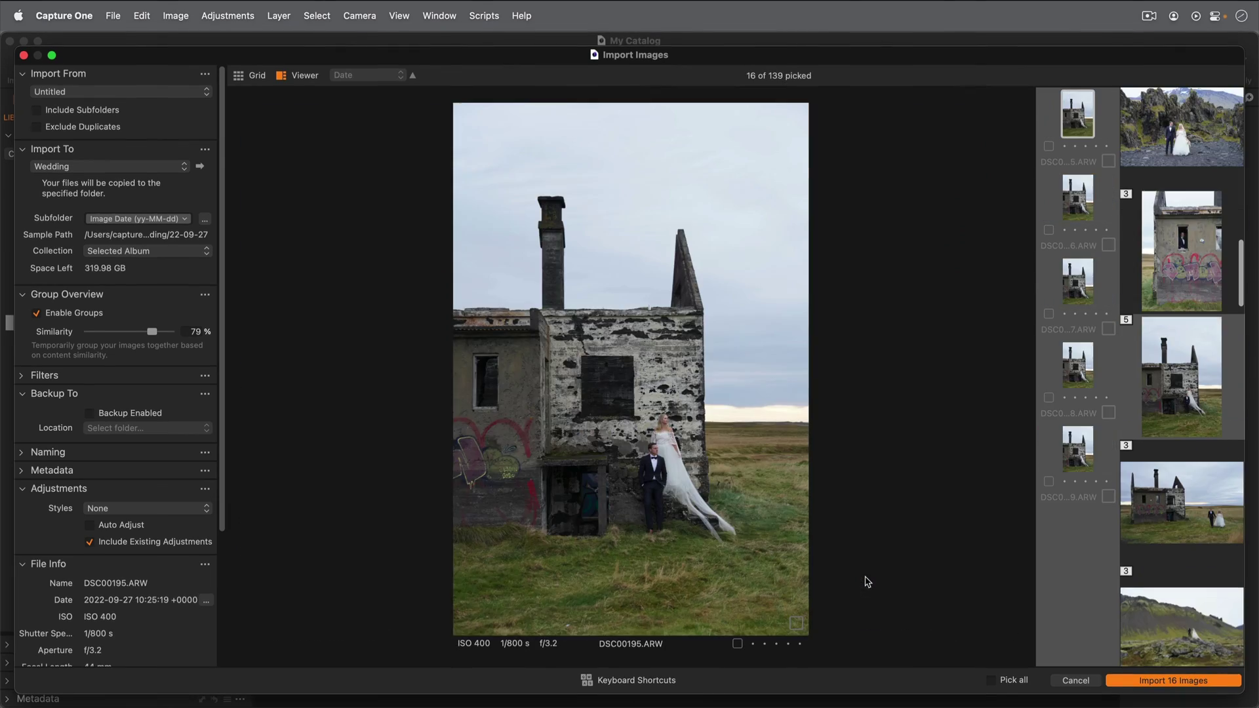
pyautogui.press('Down')
pyautogui.press('Down')
pyautogui.press('space')
pyautogui.press('Right')
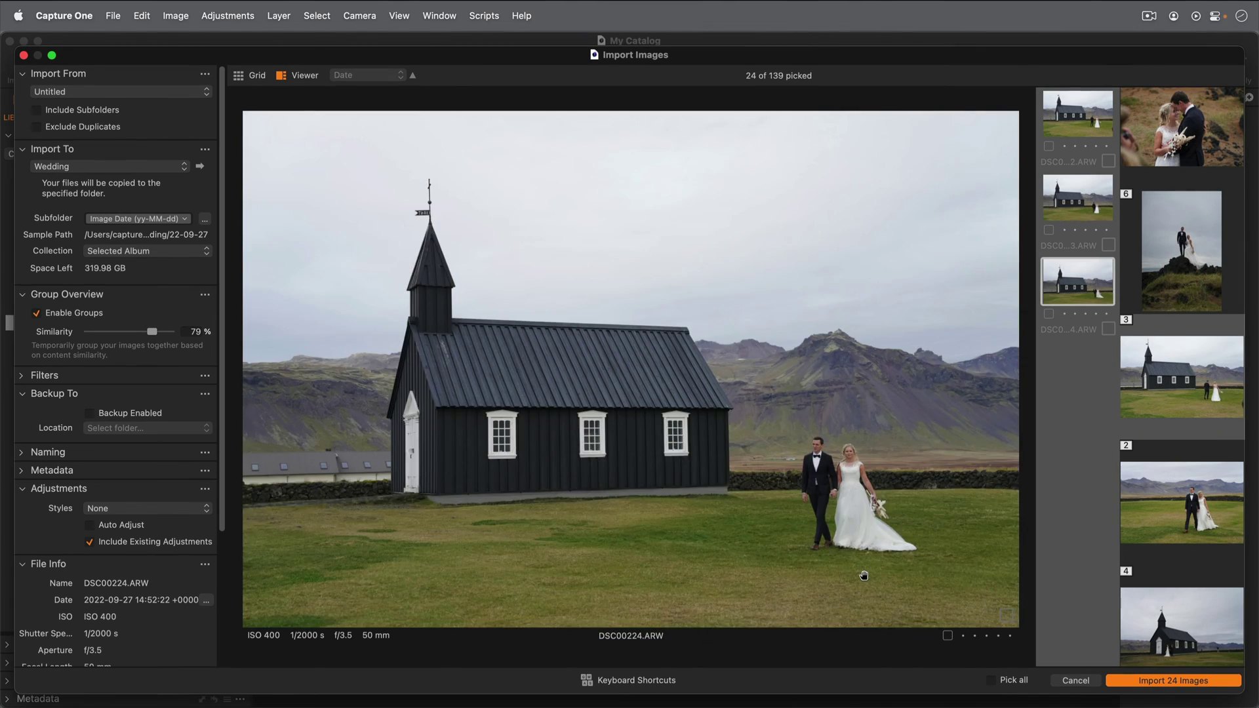
pyautogui.press('Up')
pyautogui.press('space')
pyautogui.press('Right')
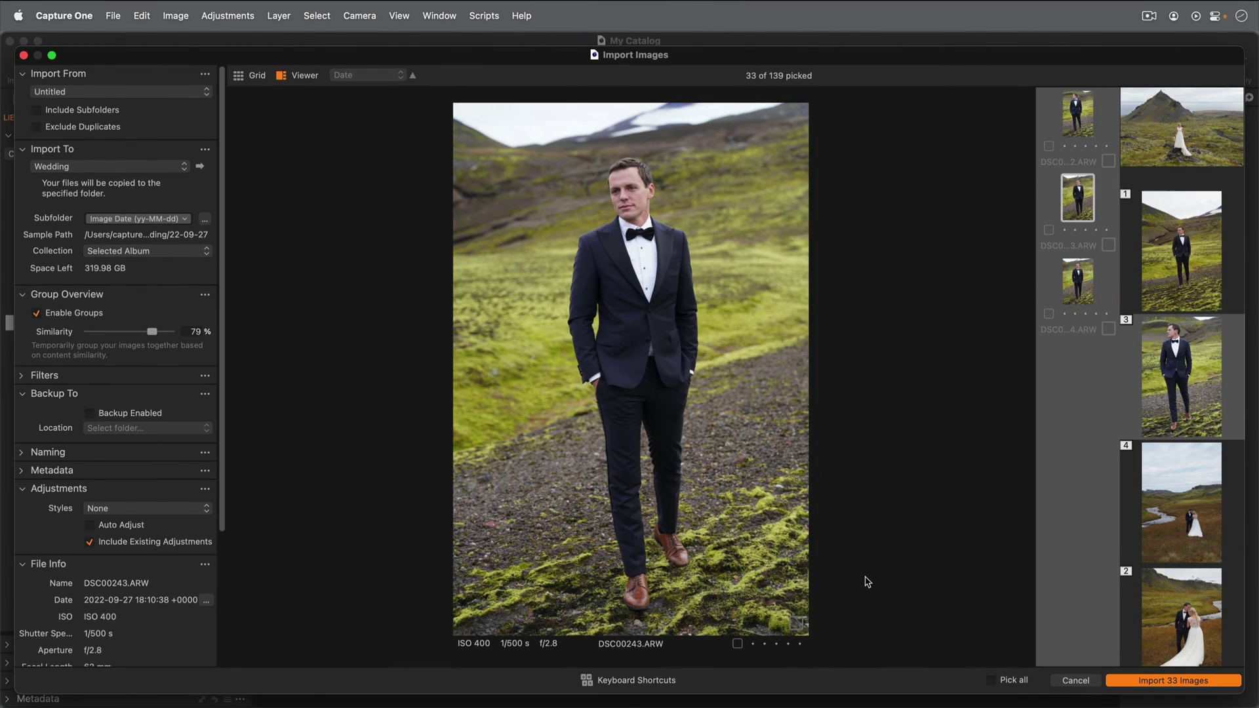
pyautogui.press('space')
pyautogui.press('Right')
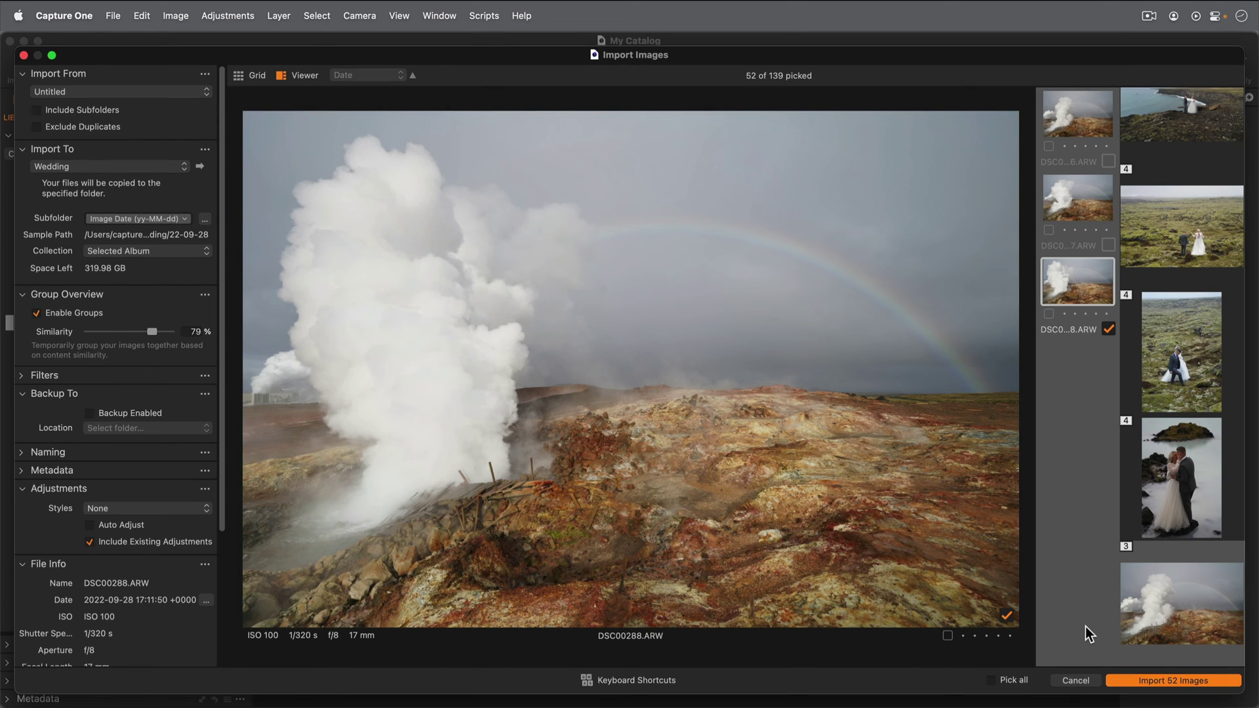
# Step: Import the 52 picked images, viewing DSC00246 while the import runs
pyautogui.click(1127, 678)
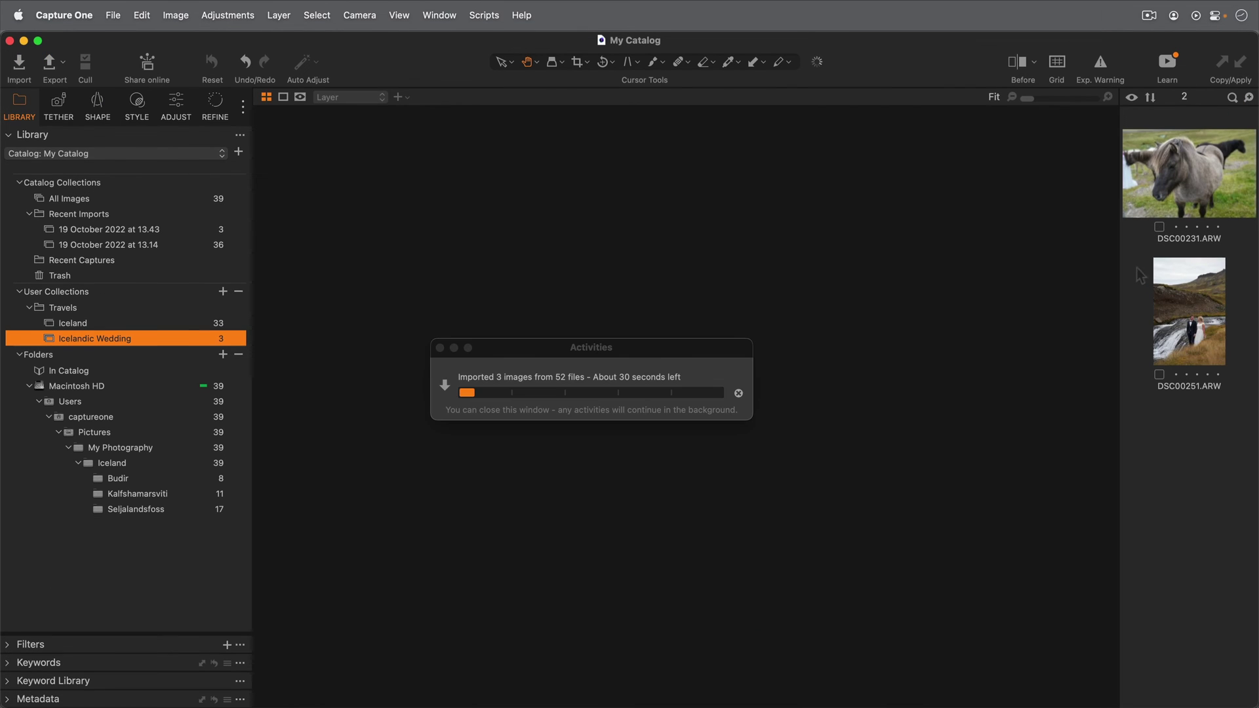
pyautogui.click(1163, 285)
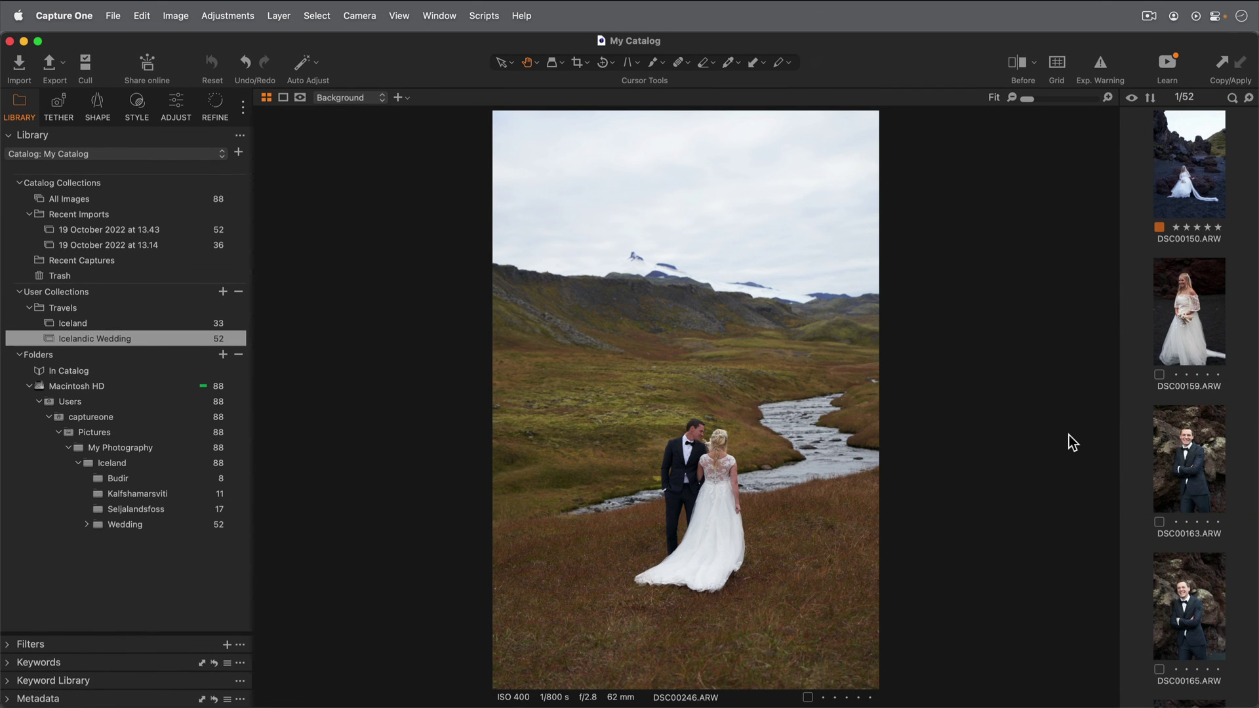
# Step: Show DSC00163 in the library to reveal its 22-09-27 Wedding subfolder
pyautogui.rightClick(1168, 452)
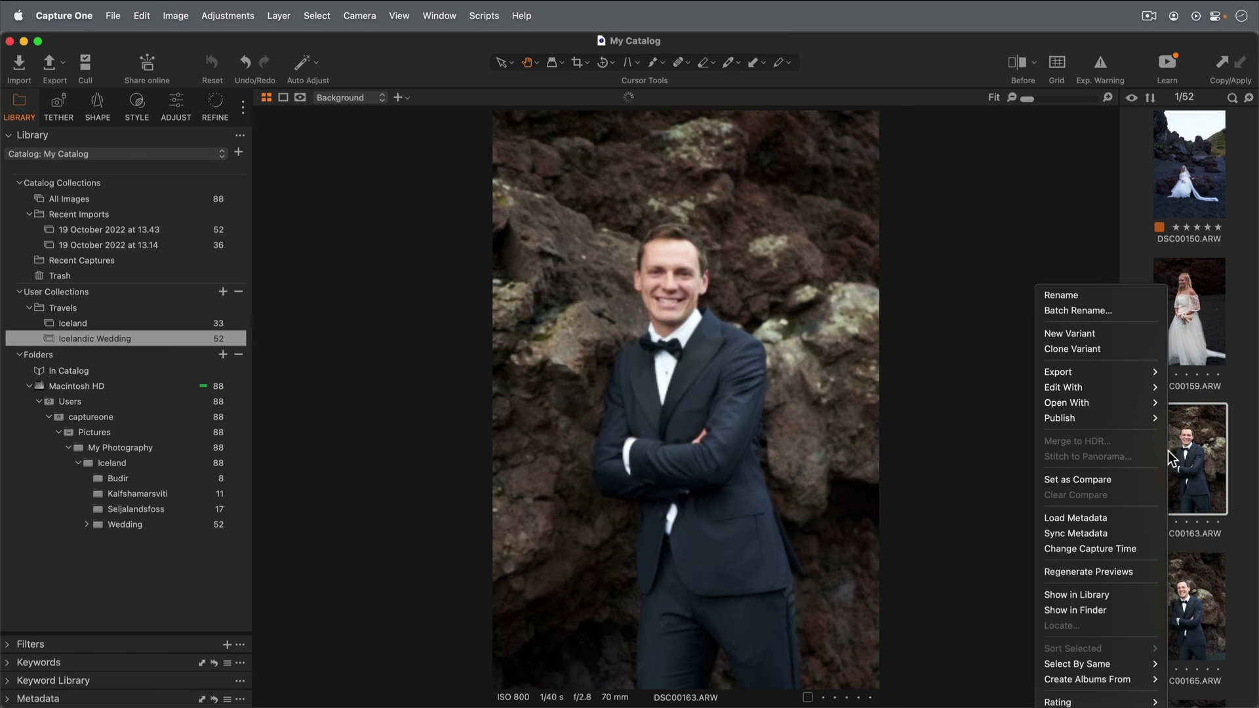
pyautogui.click(1124, 594)
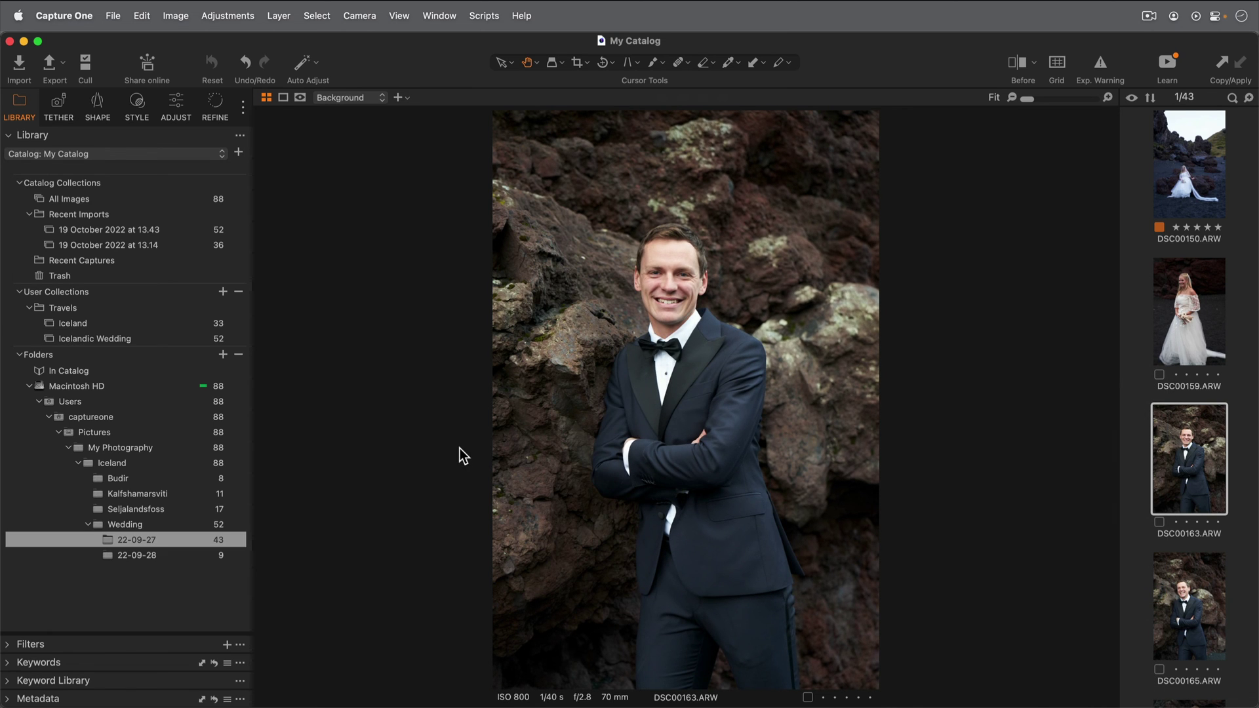